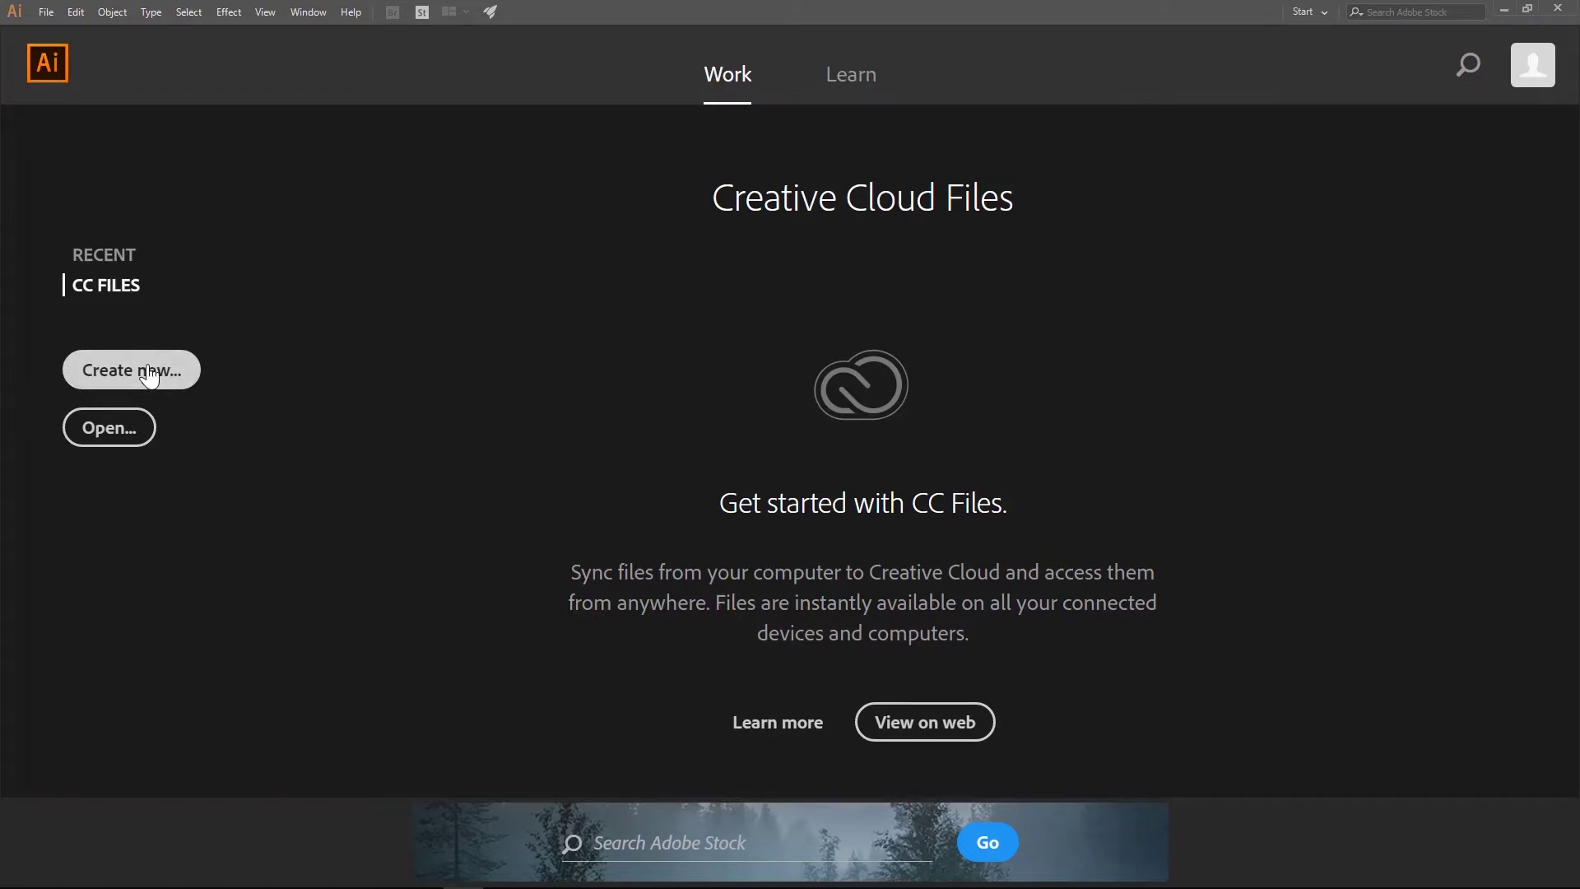
- Create a new 50 × 50 mm CMYK document with 3 mm bleed on all sides
{"action": "left_click", "coordinate": [150, 377]}
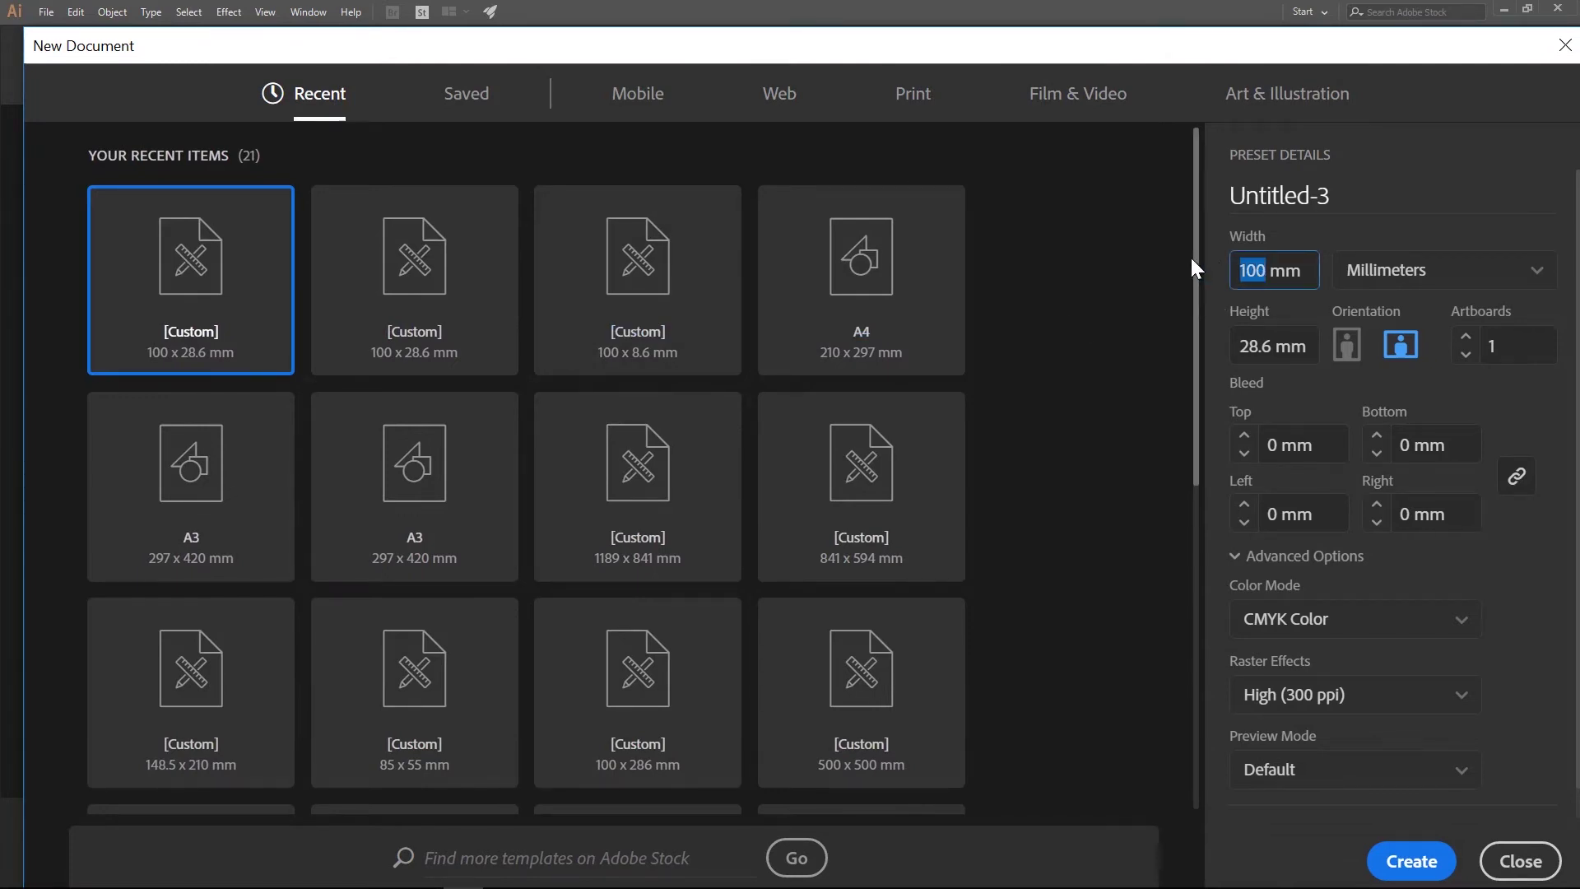
{"action": "type", "text": "50"}
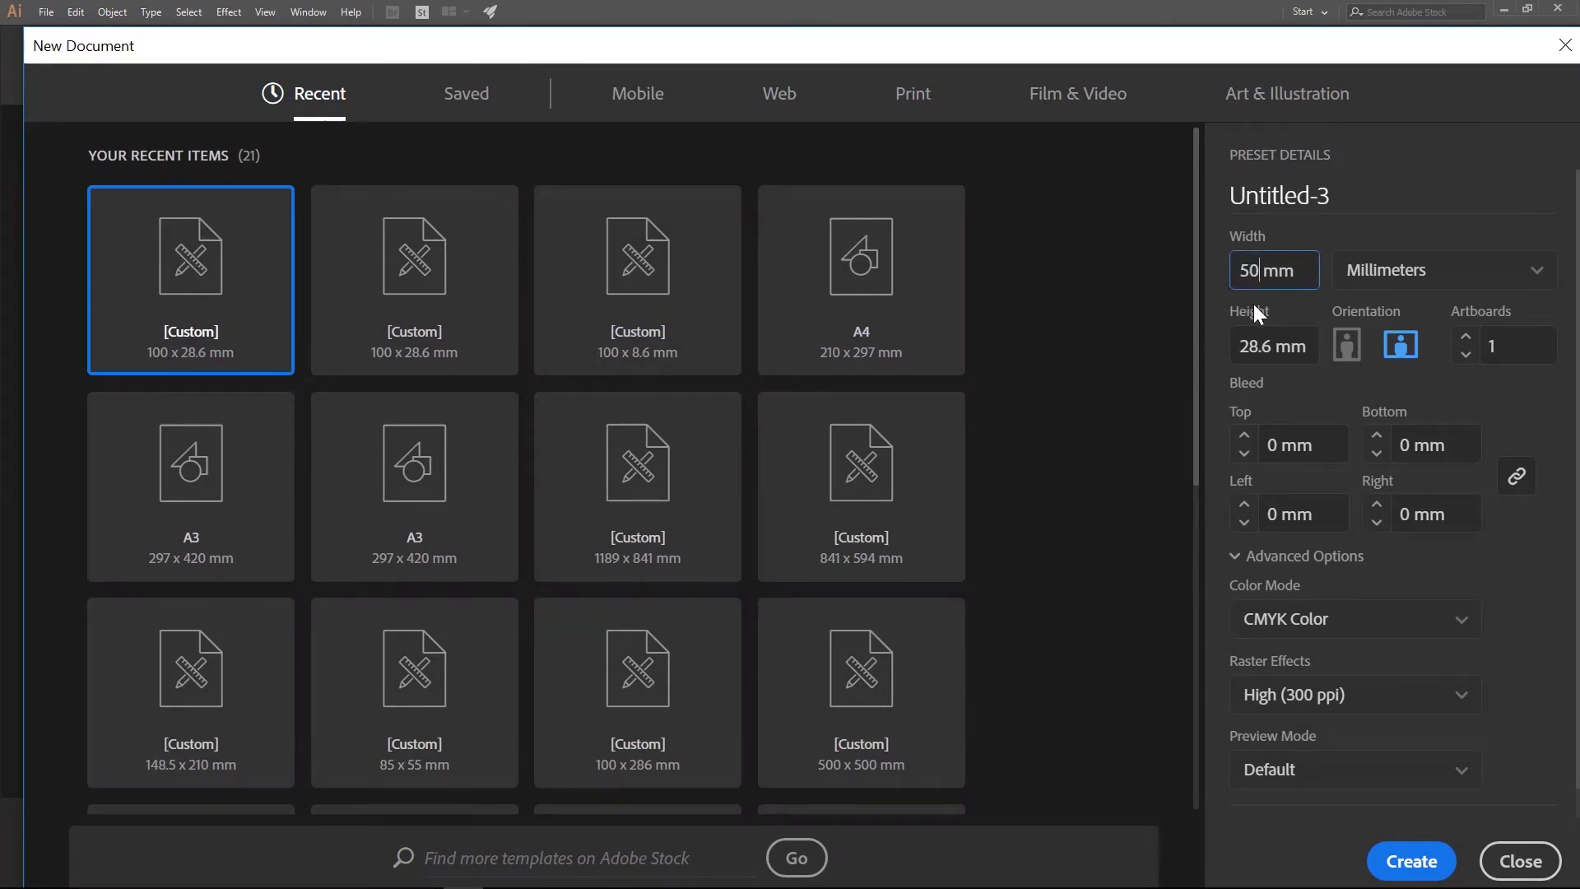
{"action": "key", "text": "Tab"}
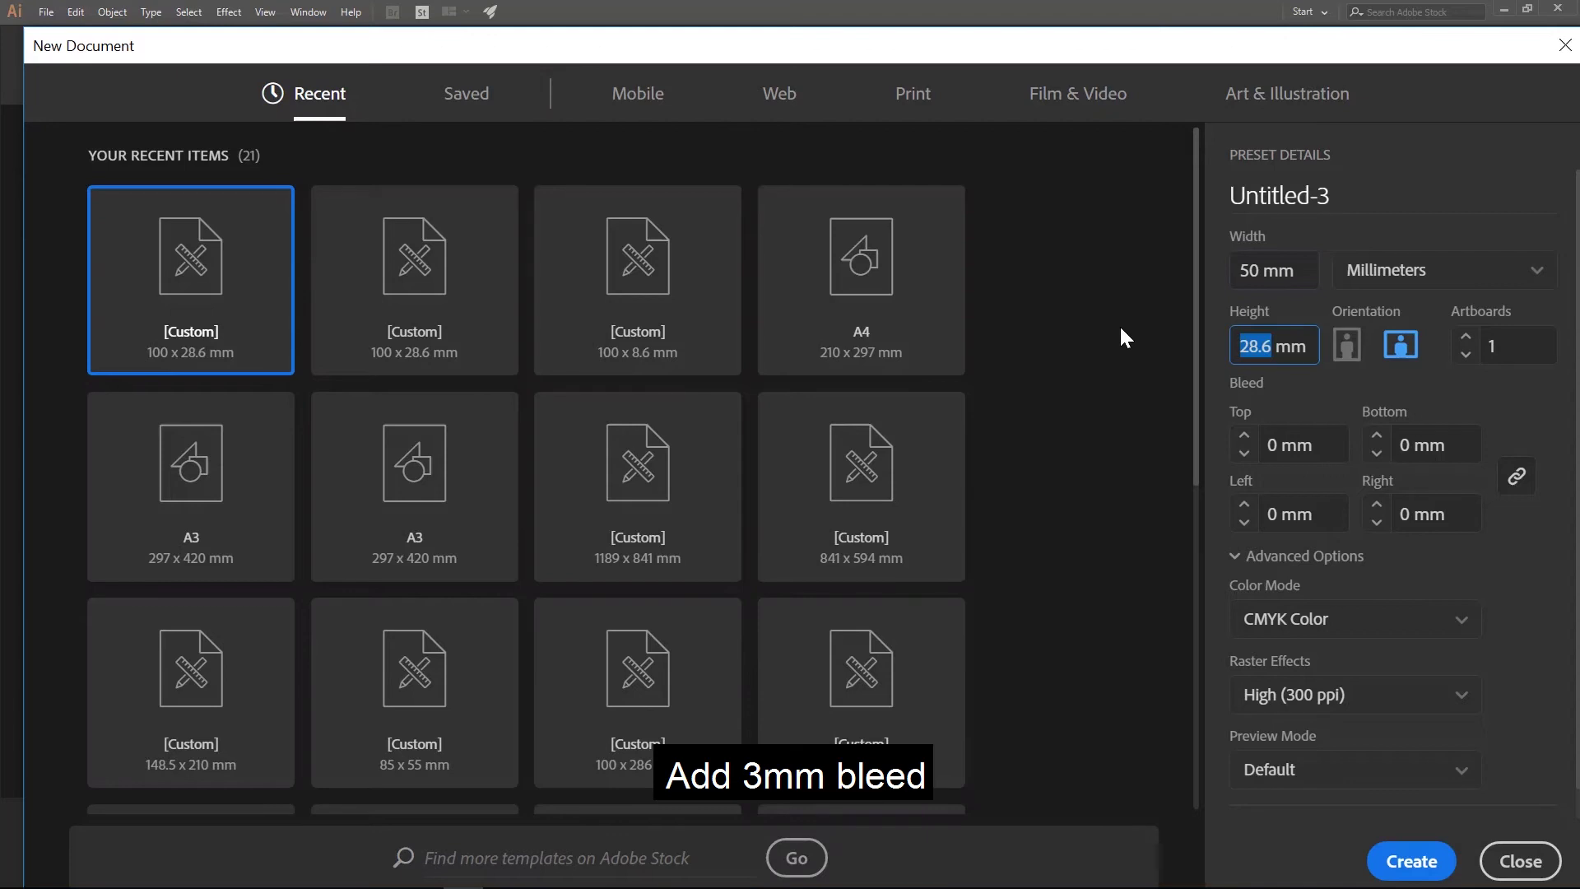
{"action": "type", "text": "50"}
{"action": "left_click", "coordinate": [1247, 440]}
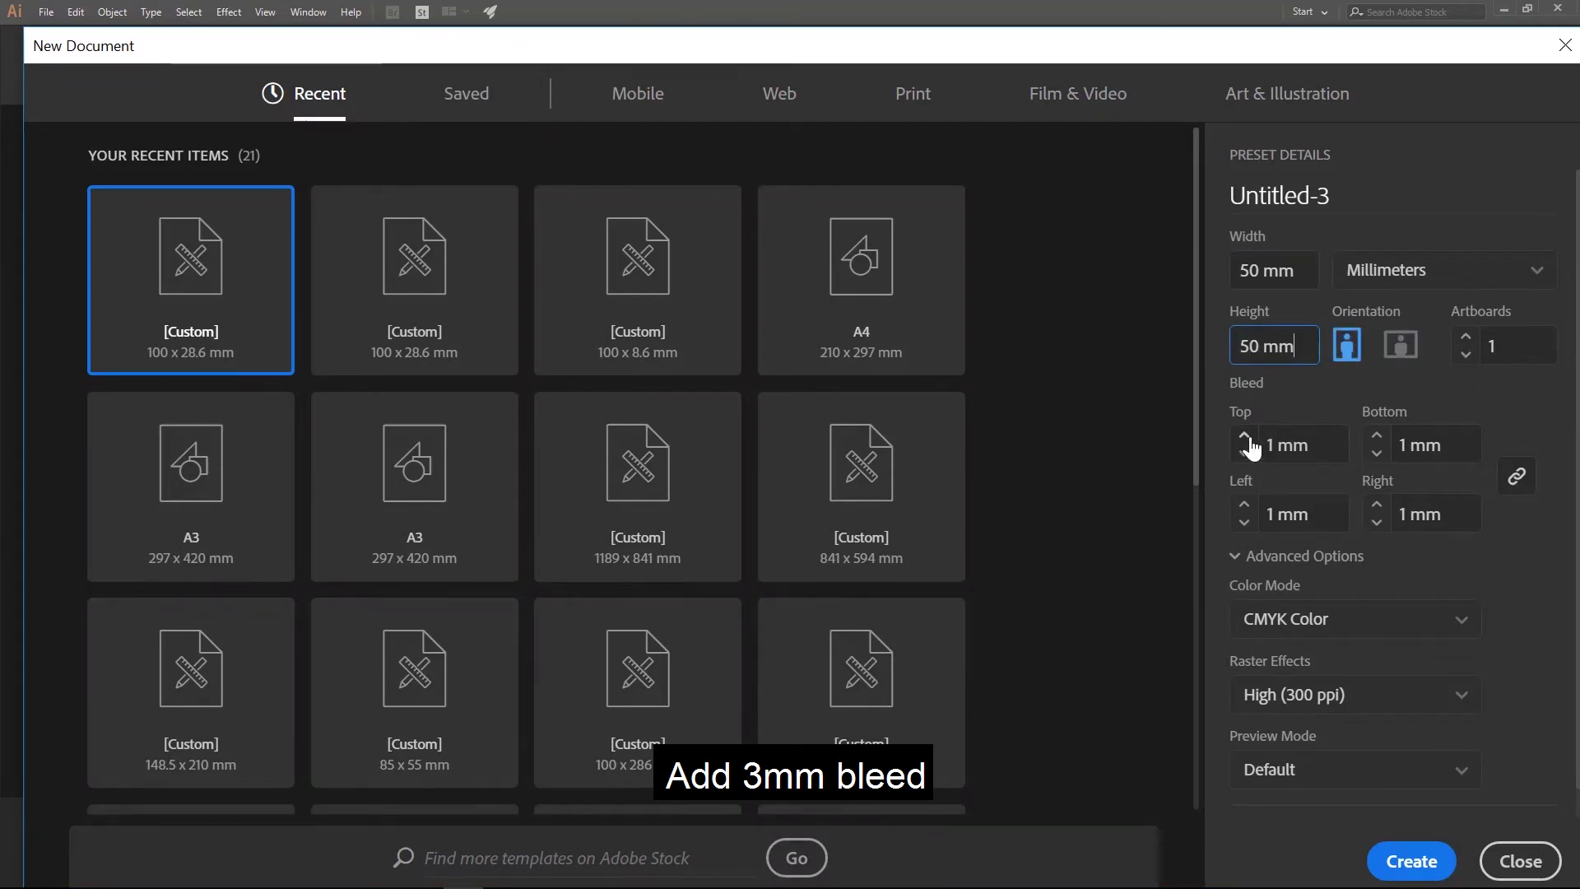
{"action": "left_click", "coordinate": [1247, 440]}
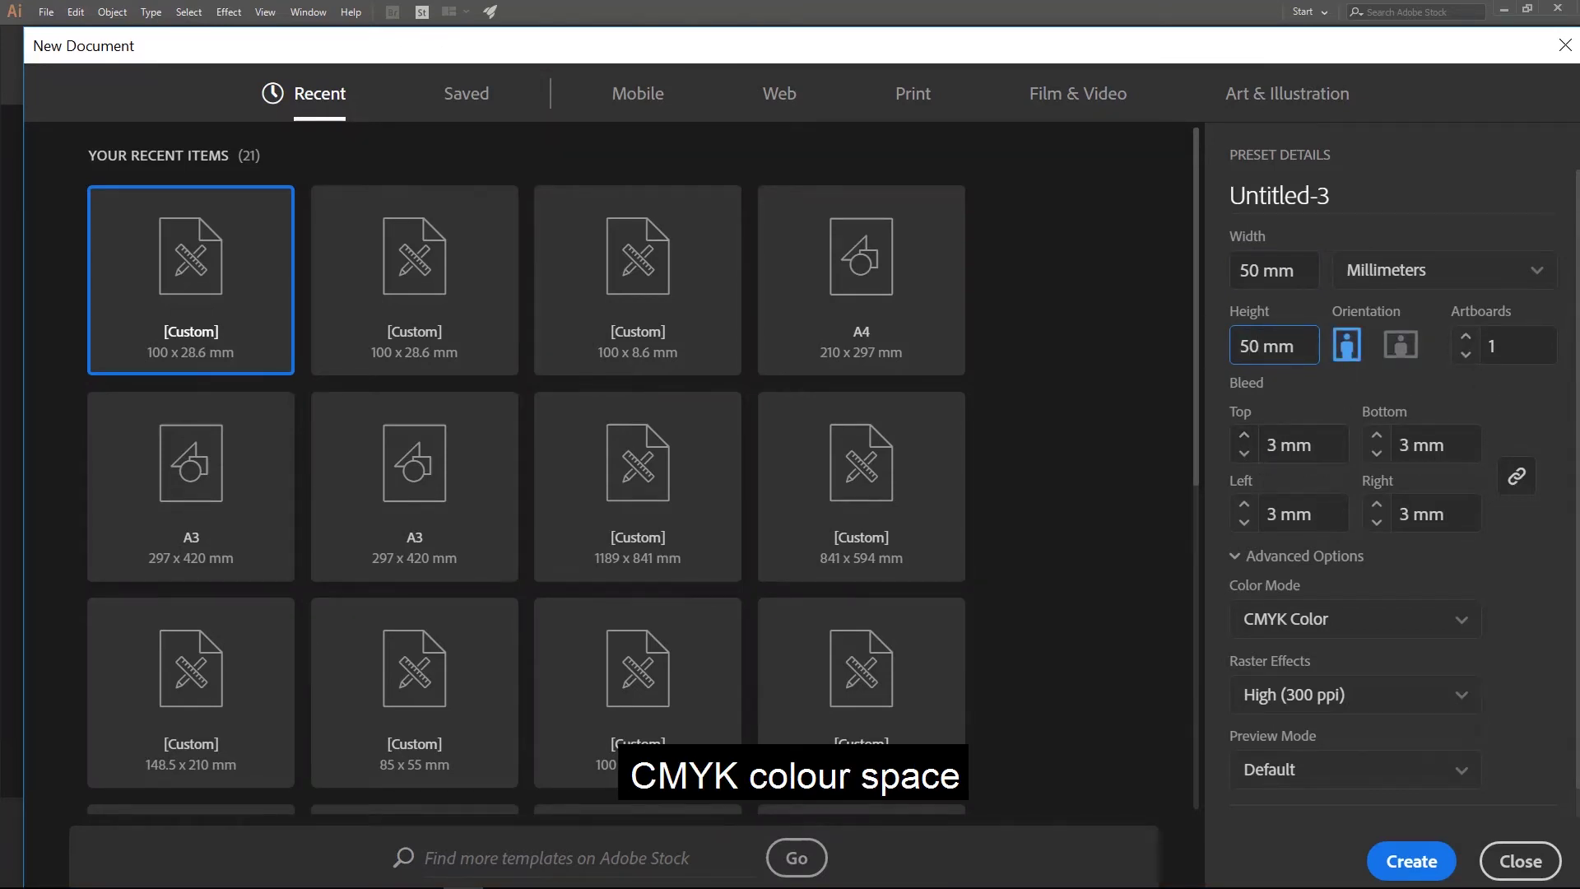
{"action": "left_click", "coordinate": [1300, 624]}
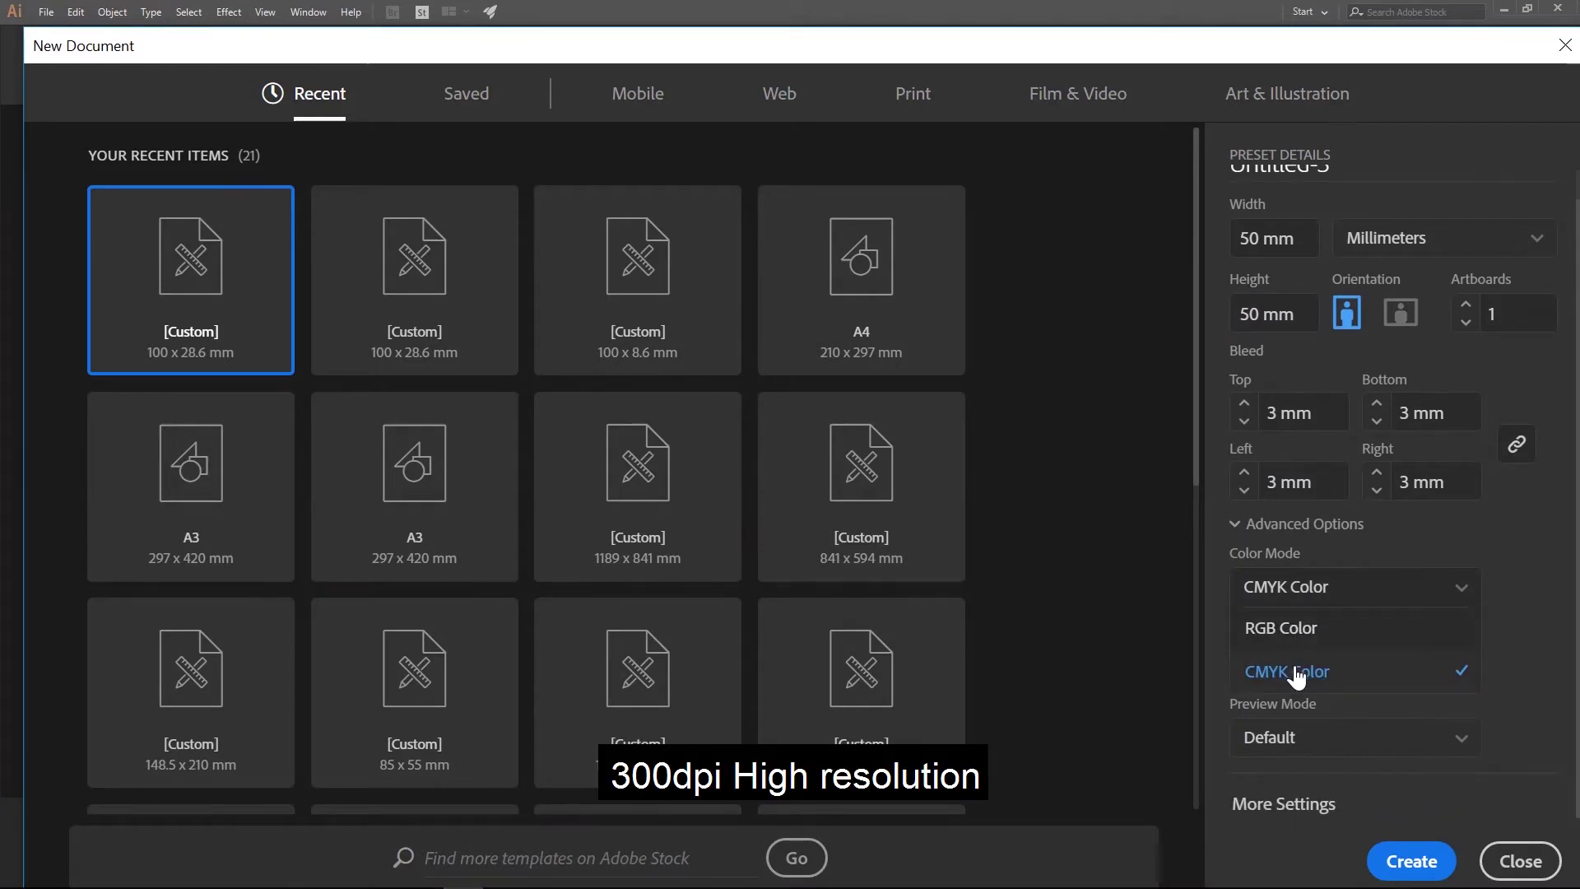
{"action": "left_click", "coordinate": [1296, 673]}
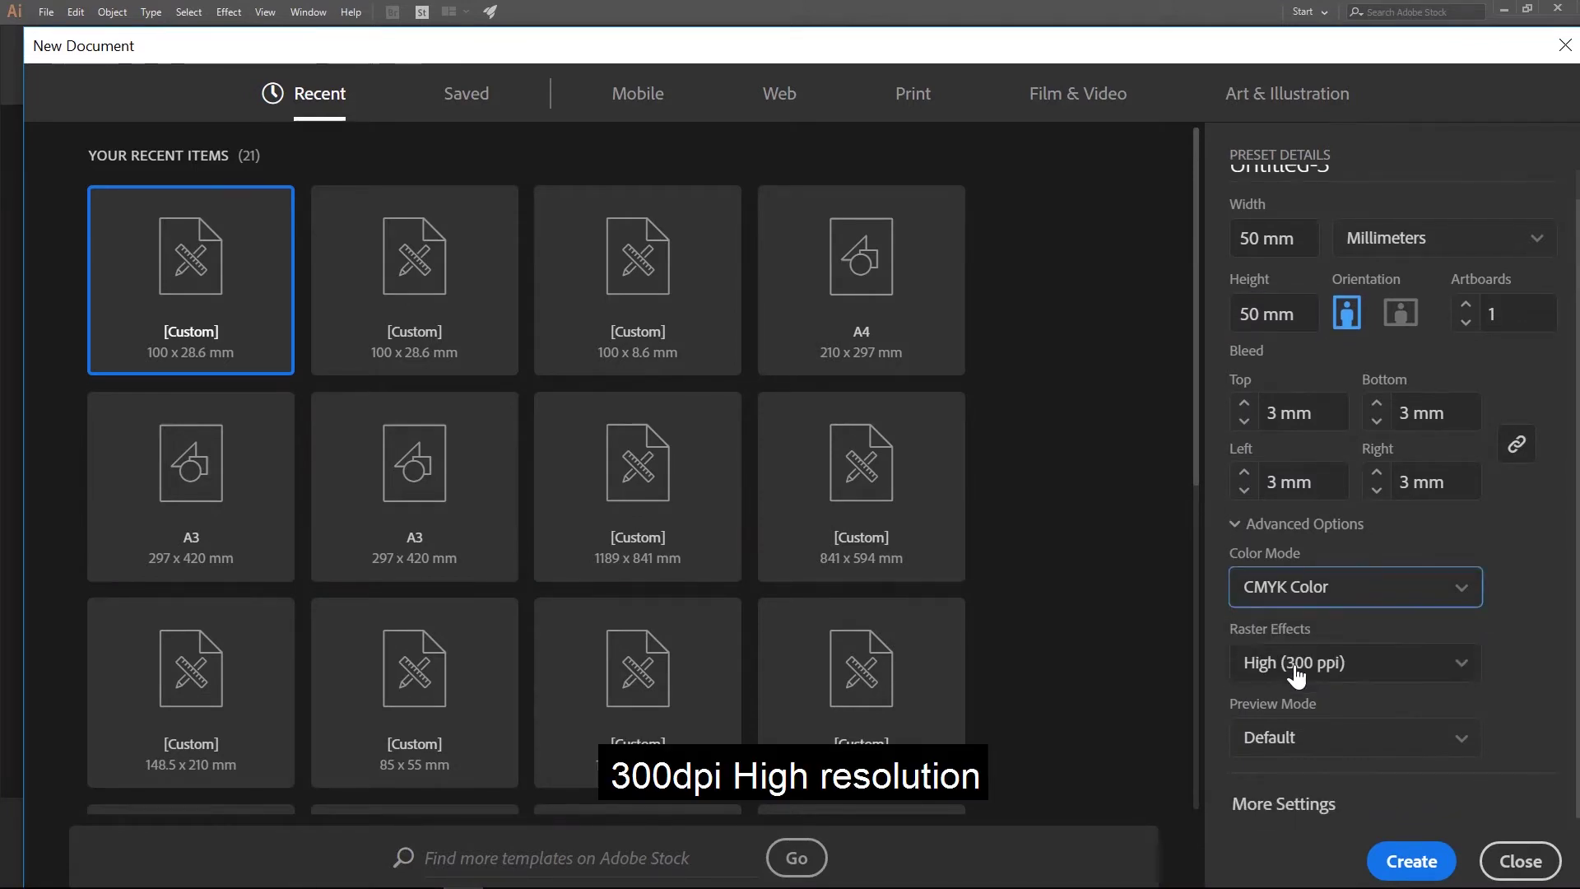
{"action": "left_click", "coordinate": [1411, 857]}
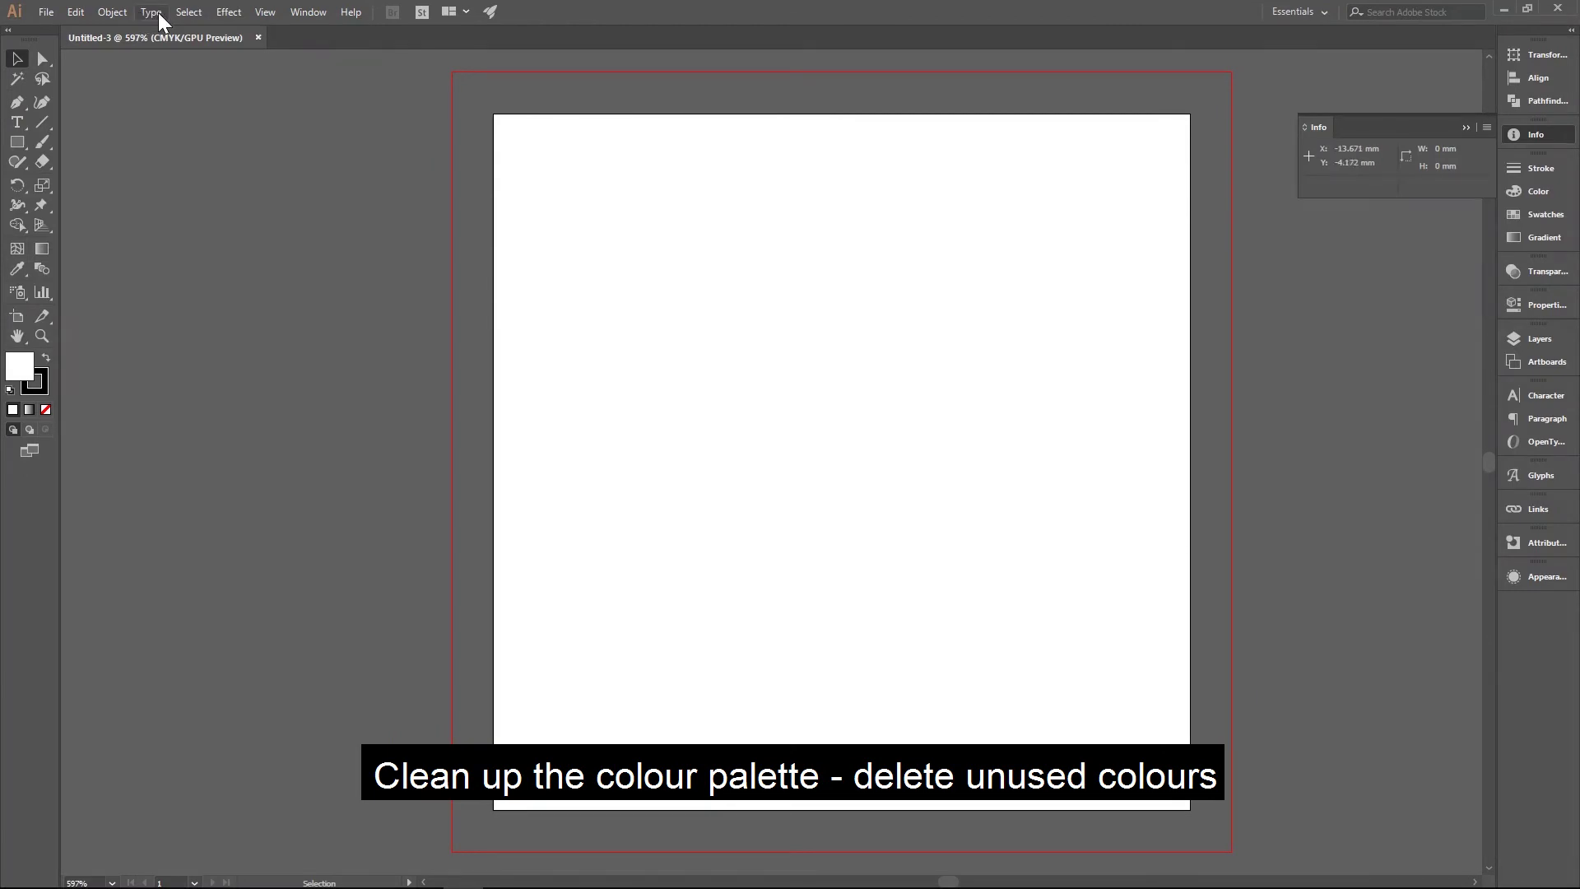
- Select all unused swatches in the Swatches panel and delete them
{"action": "left_click", "coordinate": [1531, 217]}
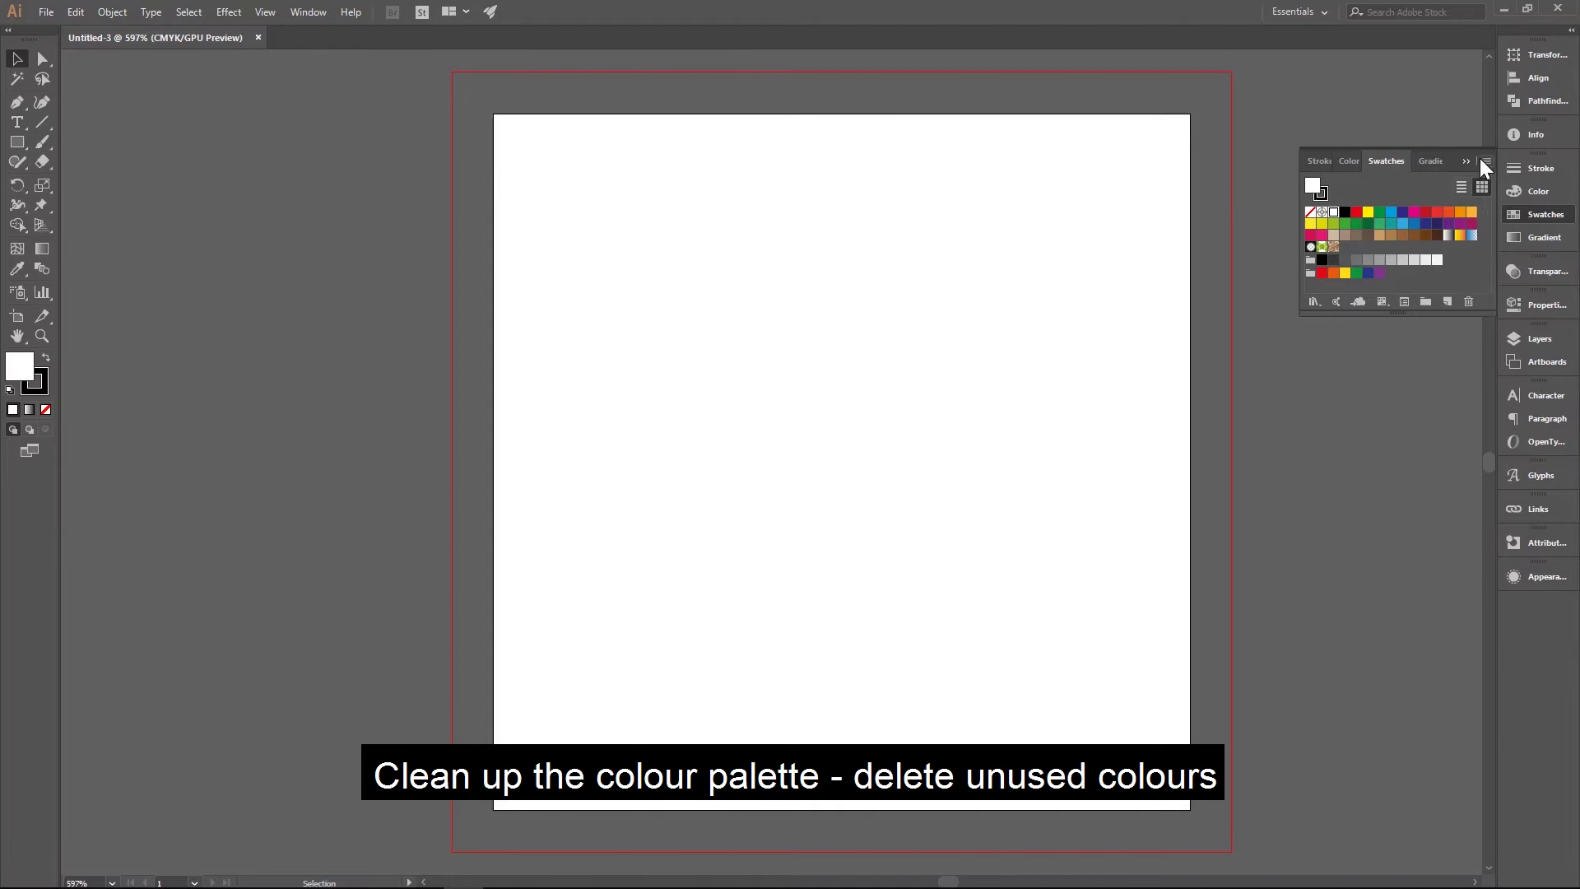
{"action": "left_click", "coordinate": [1486, 162]}
{"action": "left_click", "coordinate": [1371, 334]}
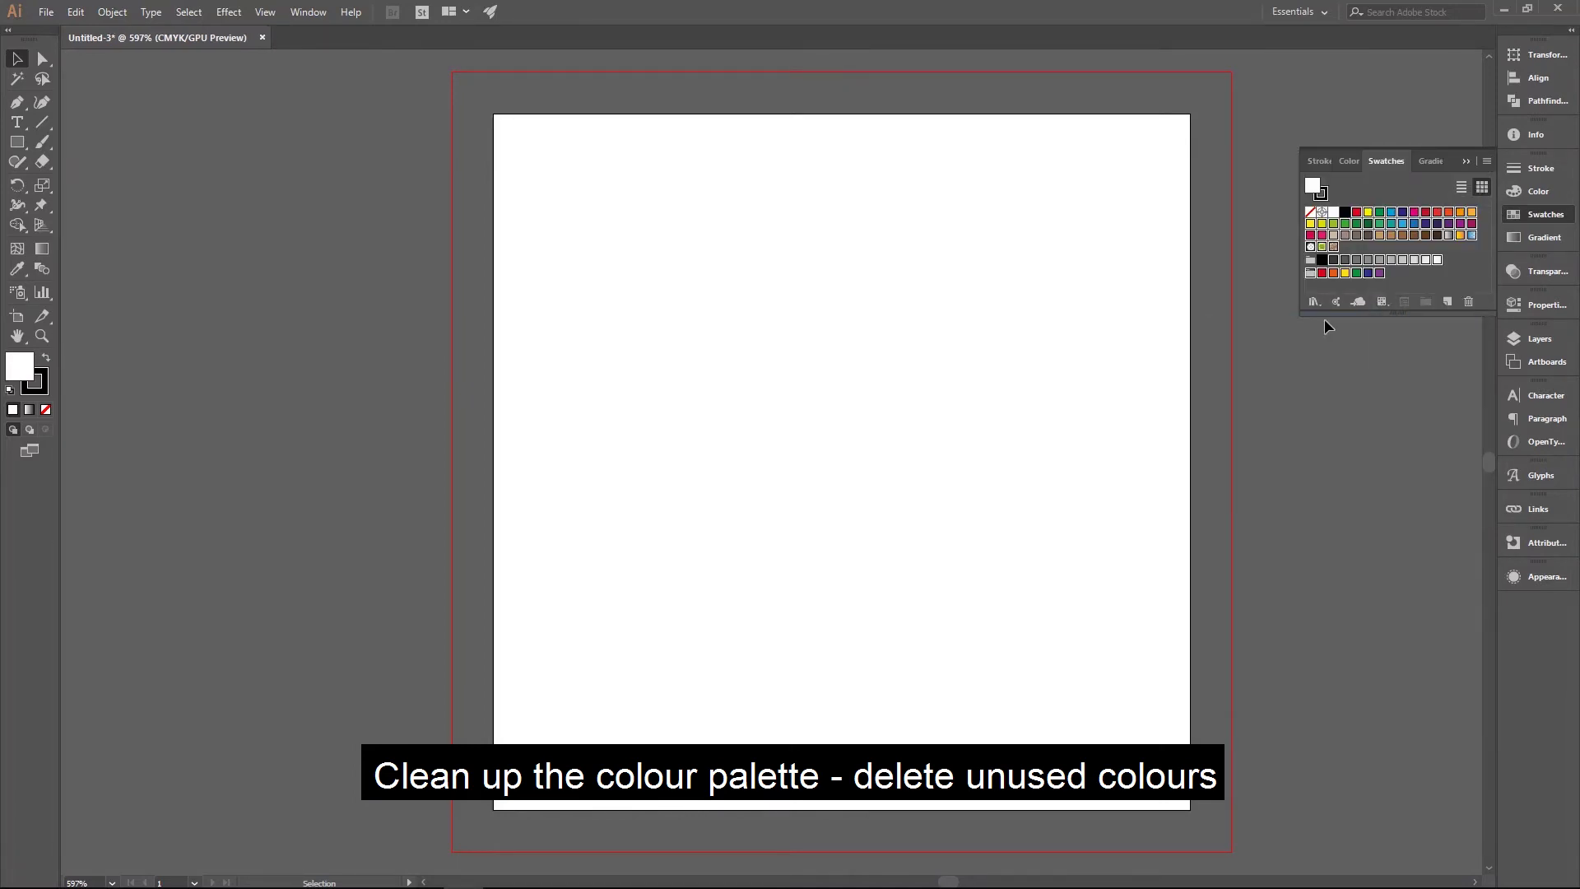
{"action": "left_click", "coordinate": [1487, 162]}
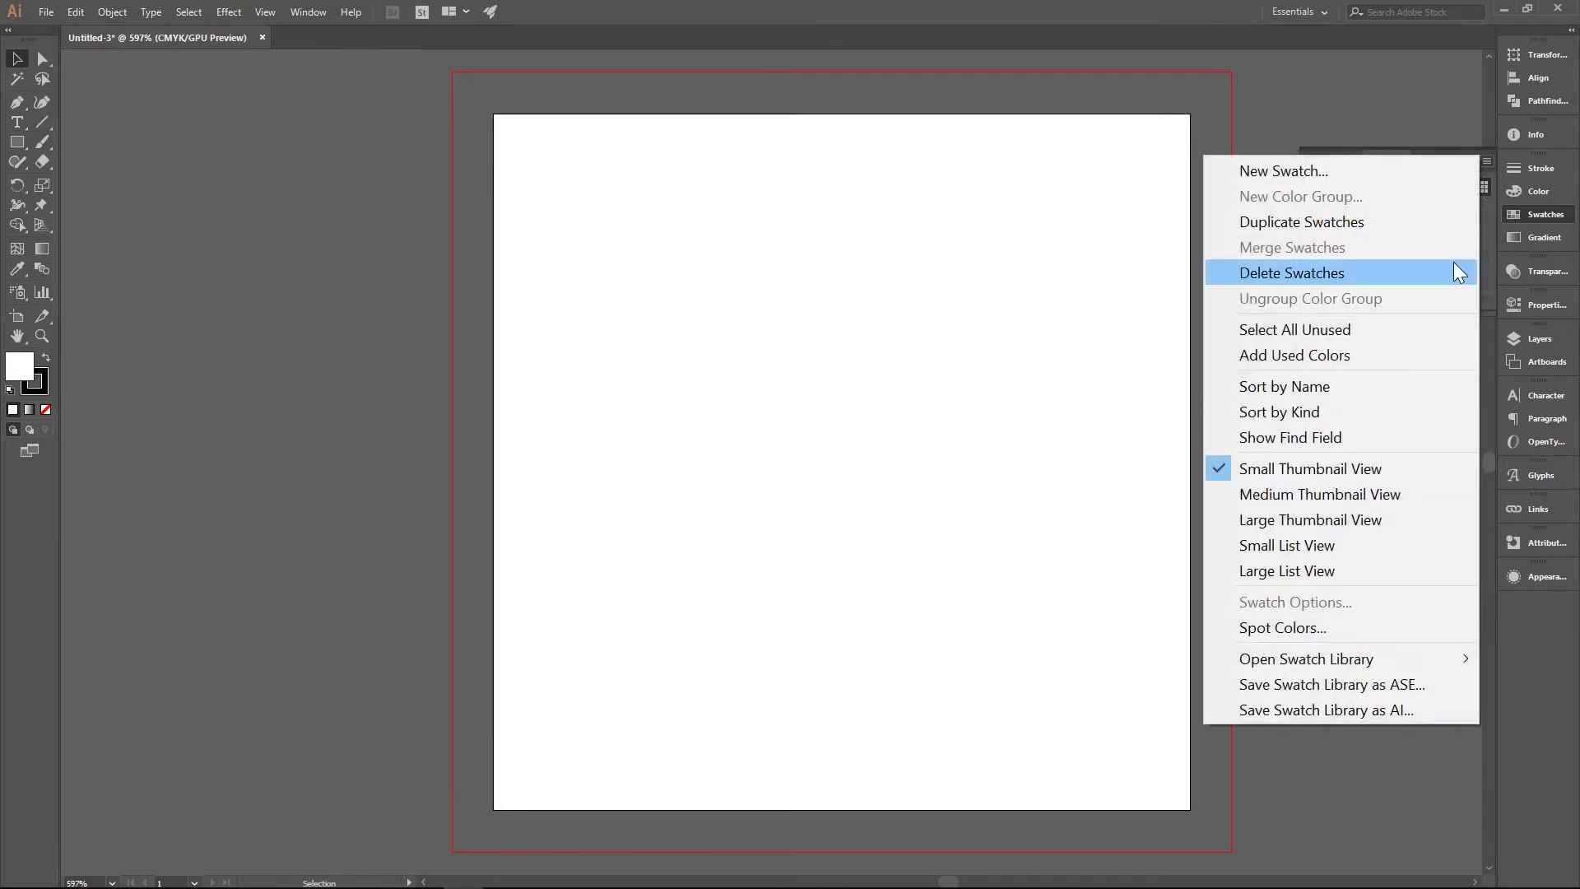
{"action": "left_click", "coordinate": [1462, 264]}
{"action": "left_click", "coordinate": [775, 479]}
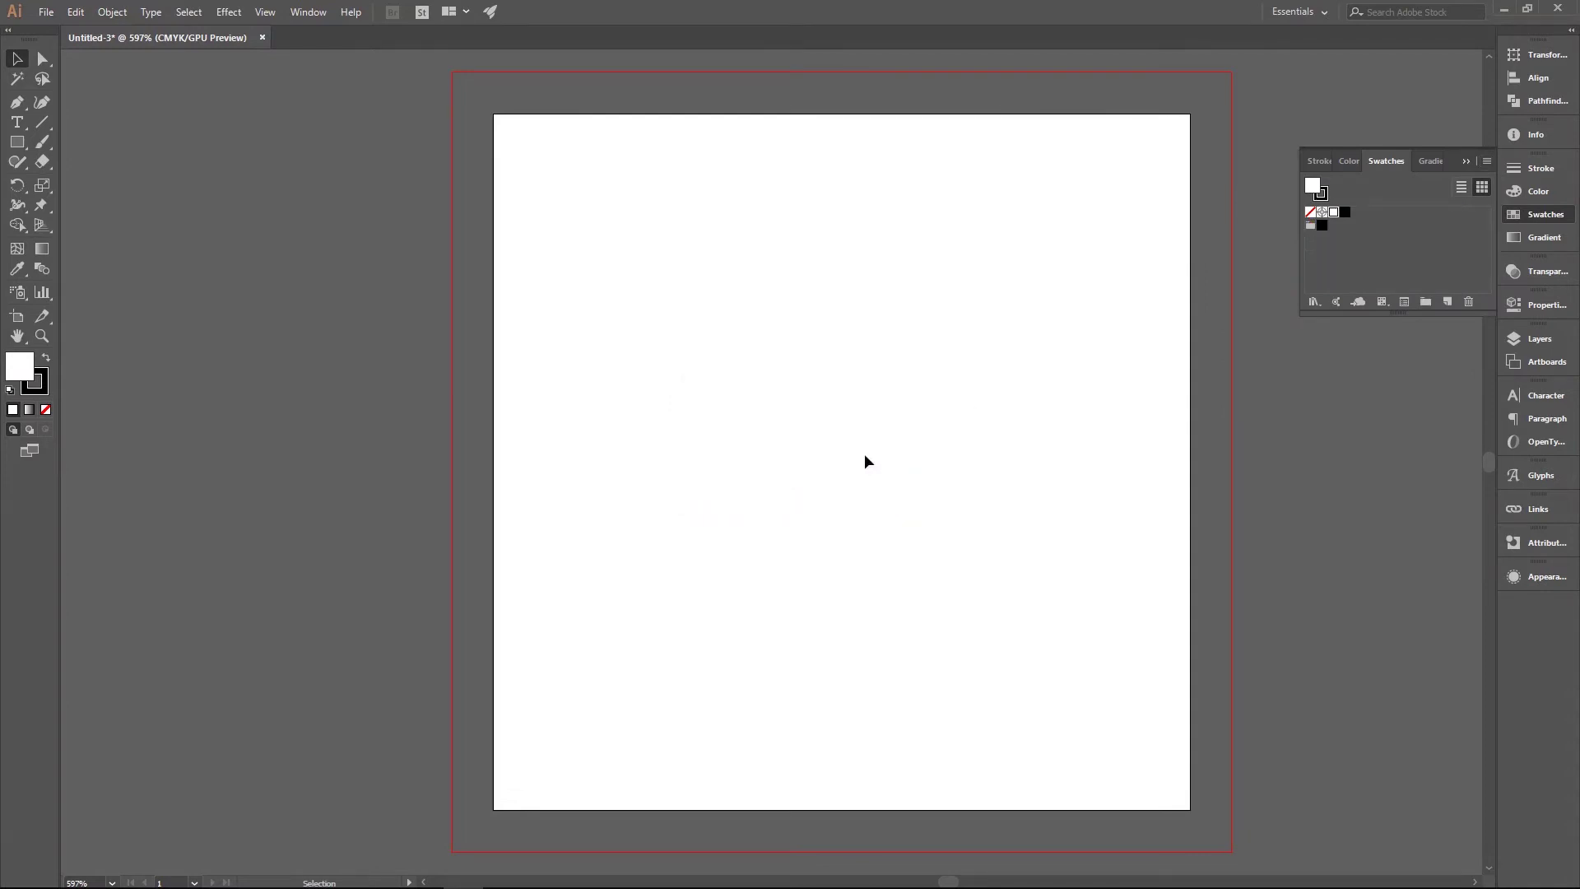
- Define a new 100% magenta swatch named KissCutting as a spot colour
{"action": "left_click", "coordinate": [1449, 305]}
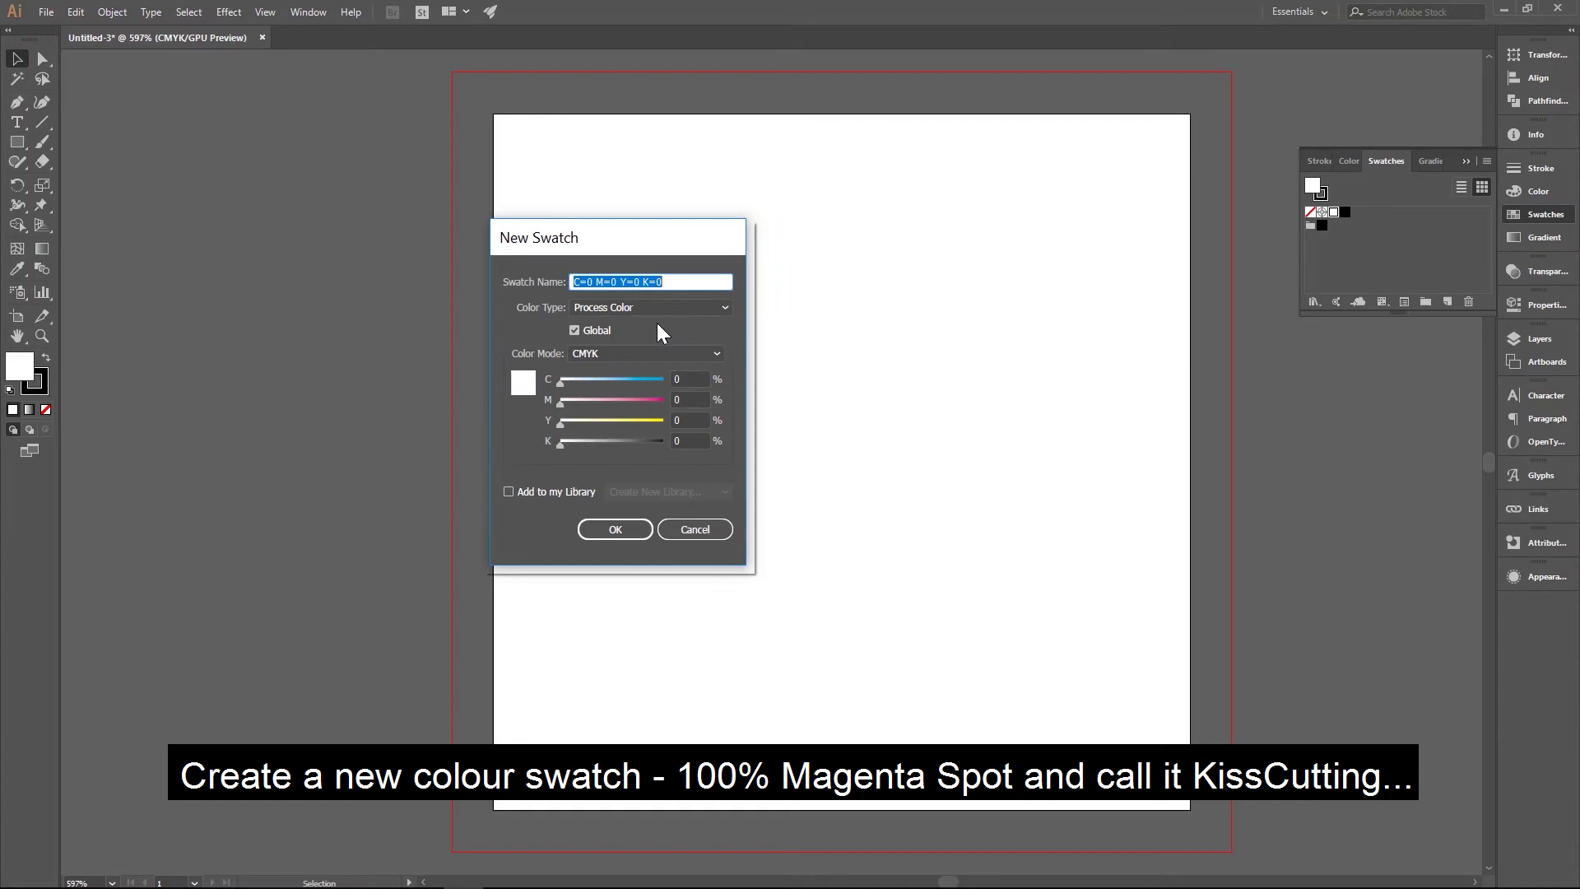
{"action": "left_click_drag", "start_coordinate": [562, 403], "coordinate": [741, 453]}
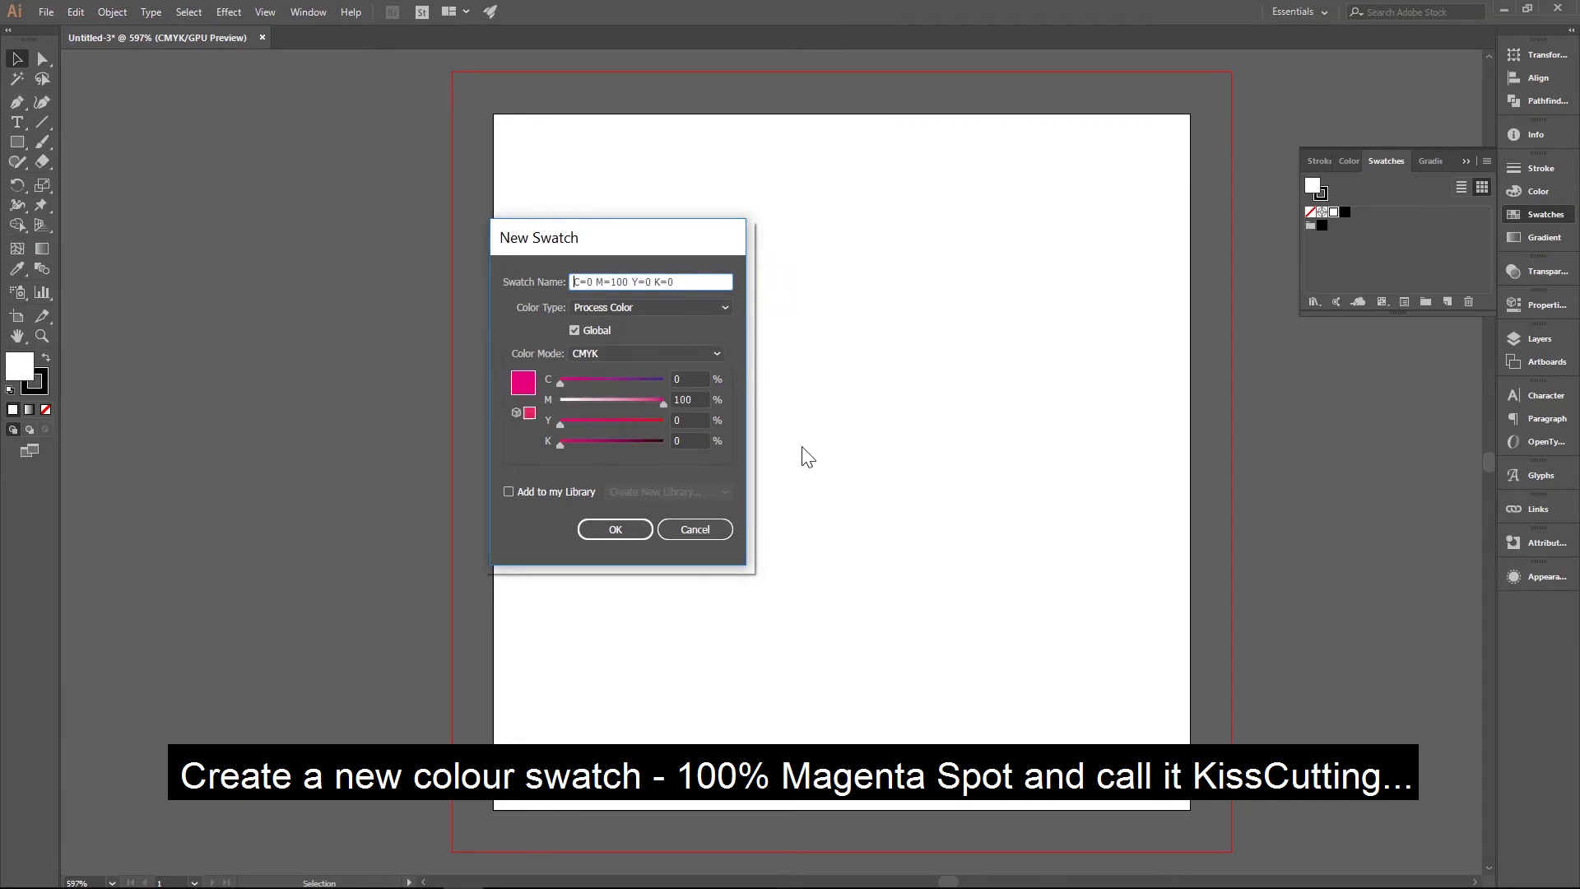
{"action": "double_click", "coordinate": [680, 281]}
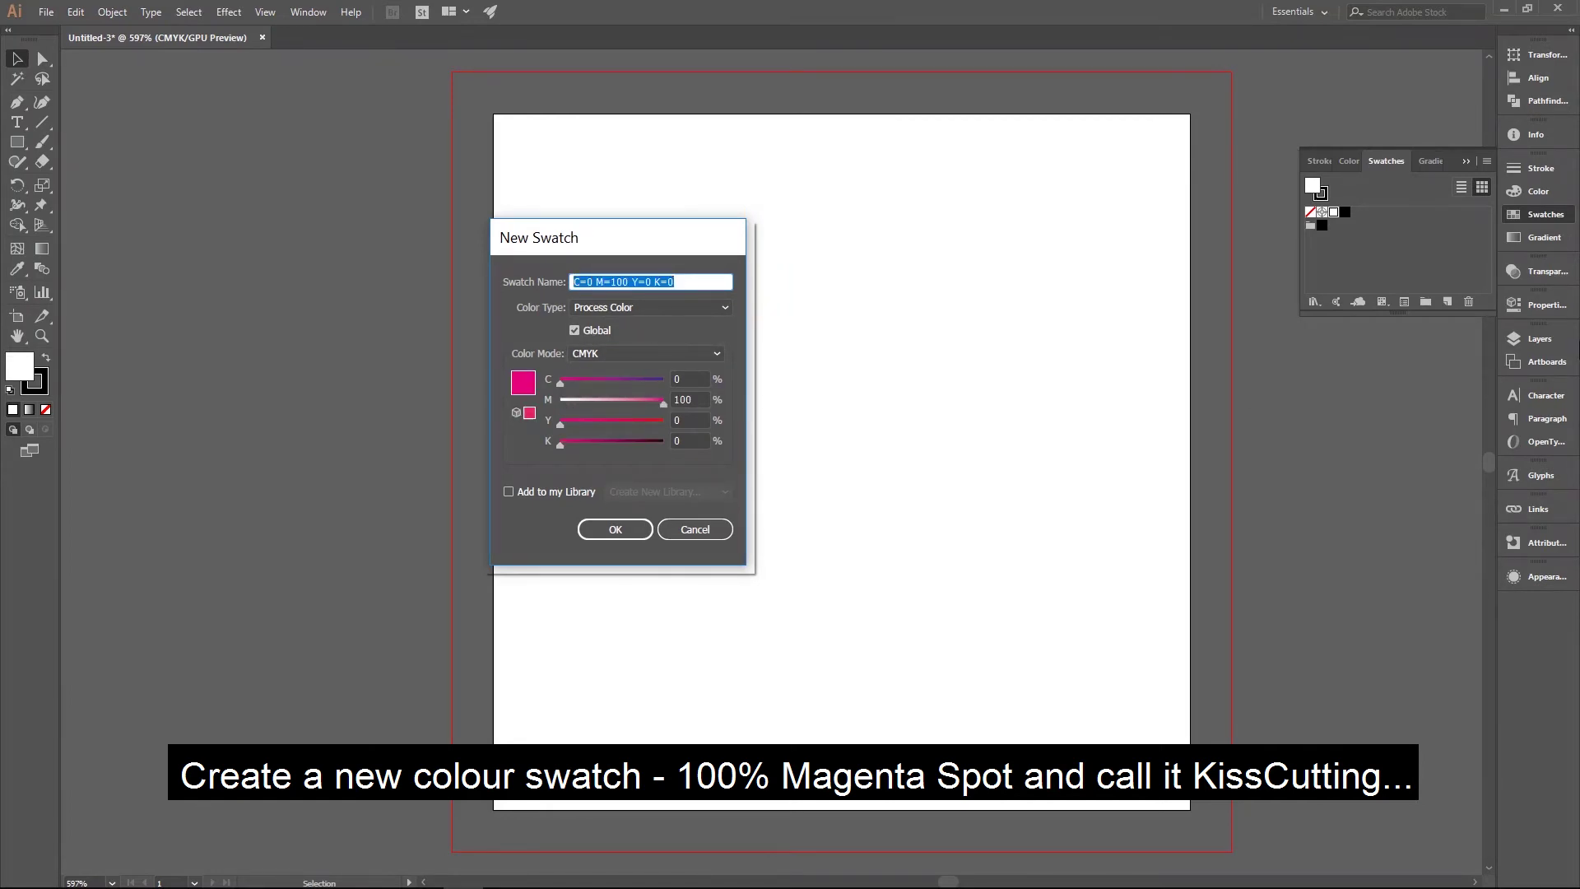
{"action": "type", "text": "KissCutting"}
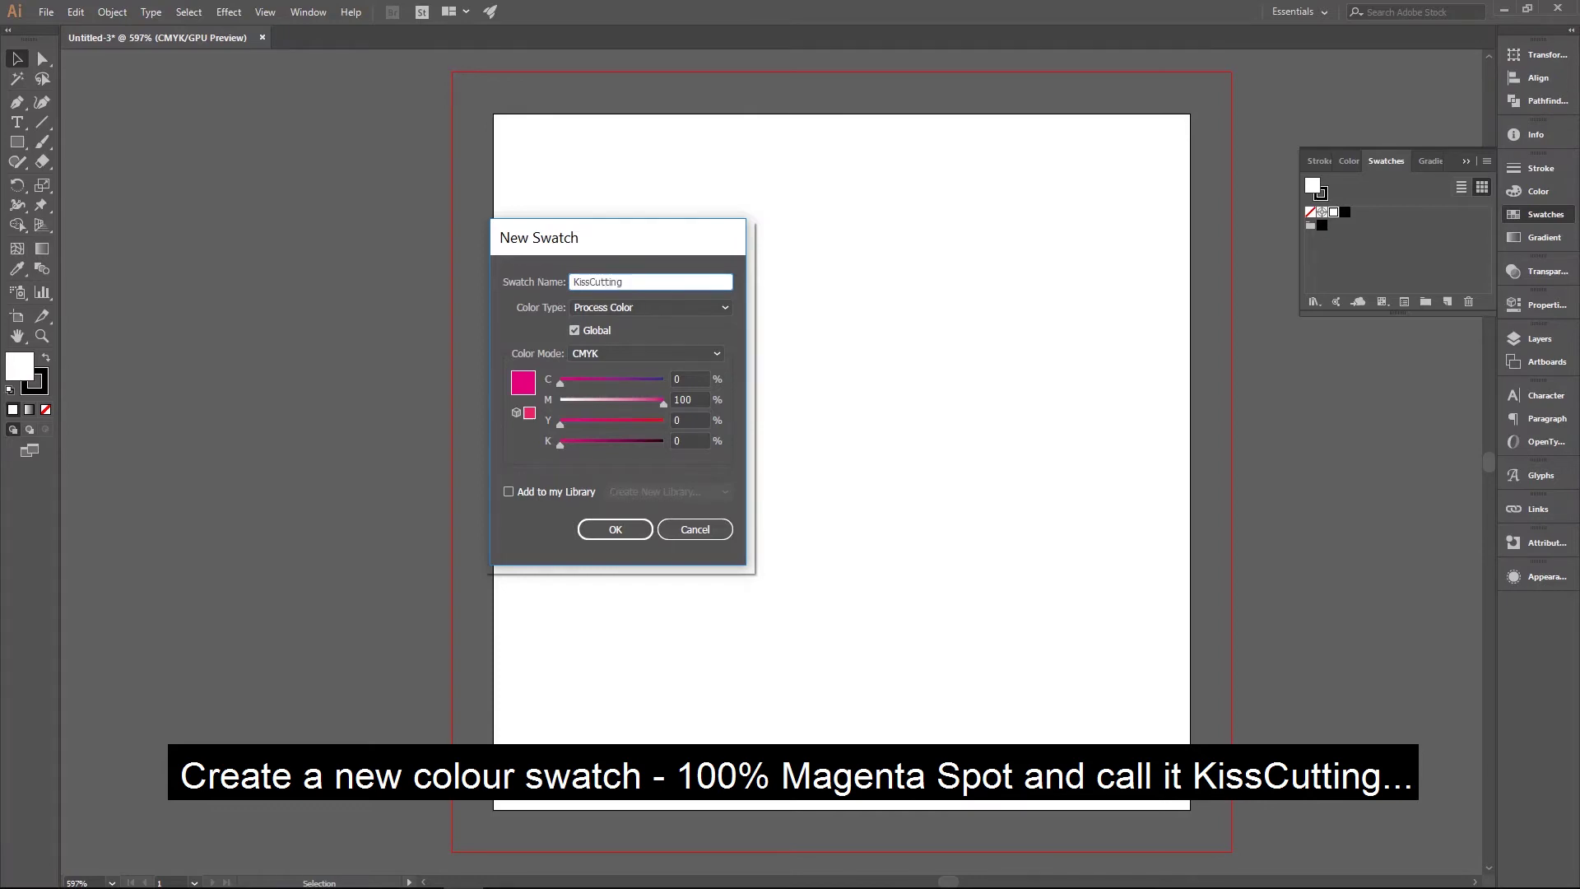
{"action": "left_click", "coordinate": [693, 307]}
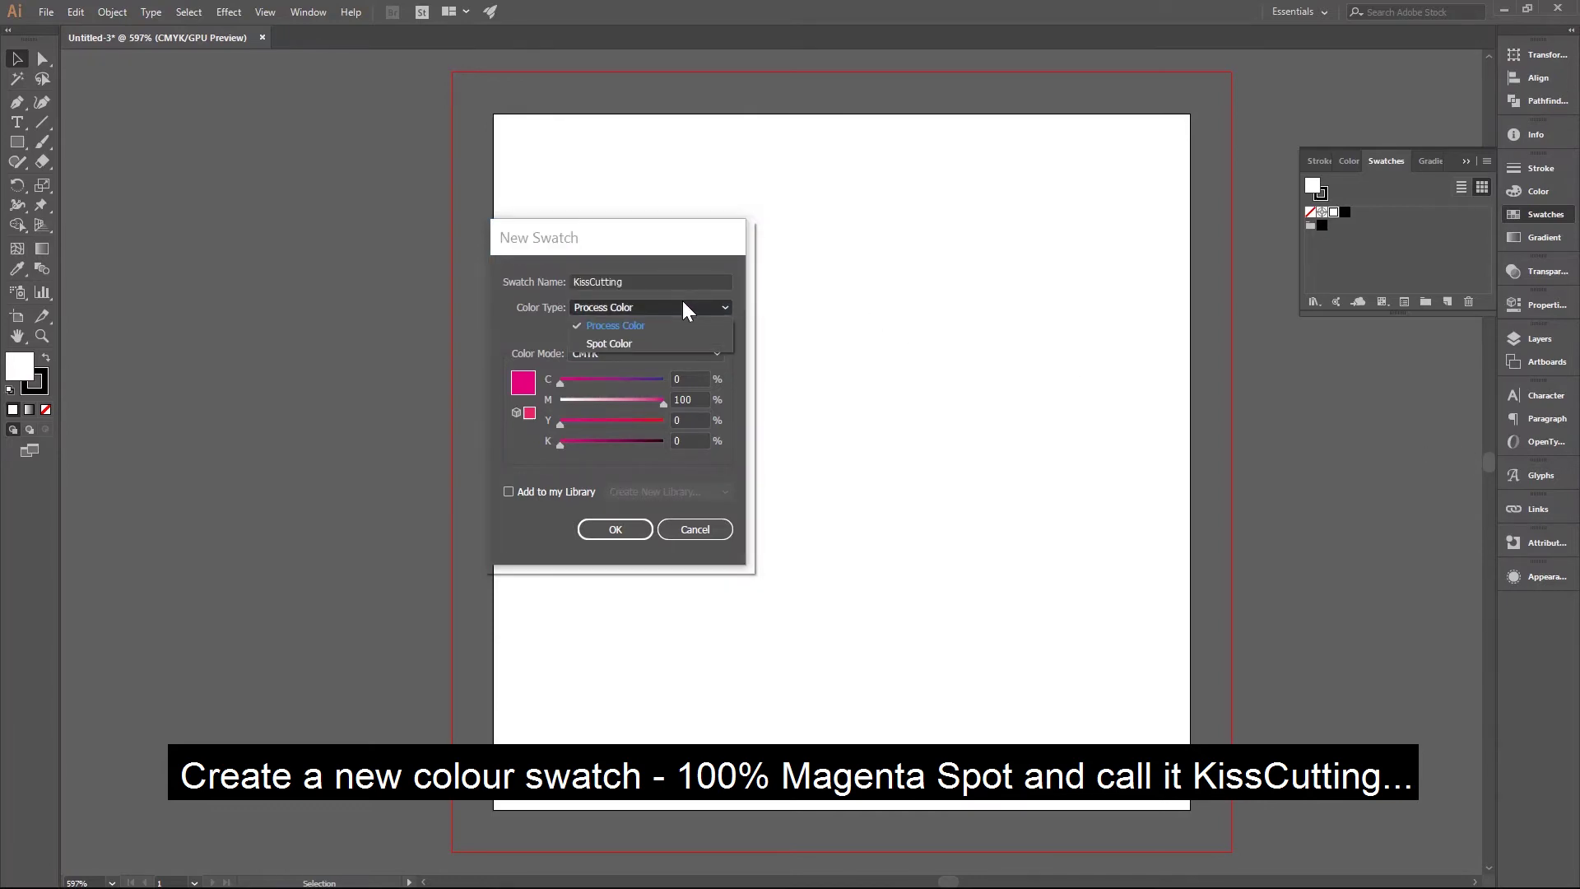
{"action": "left_click", "coordinate": [653, 344]}
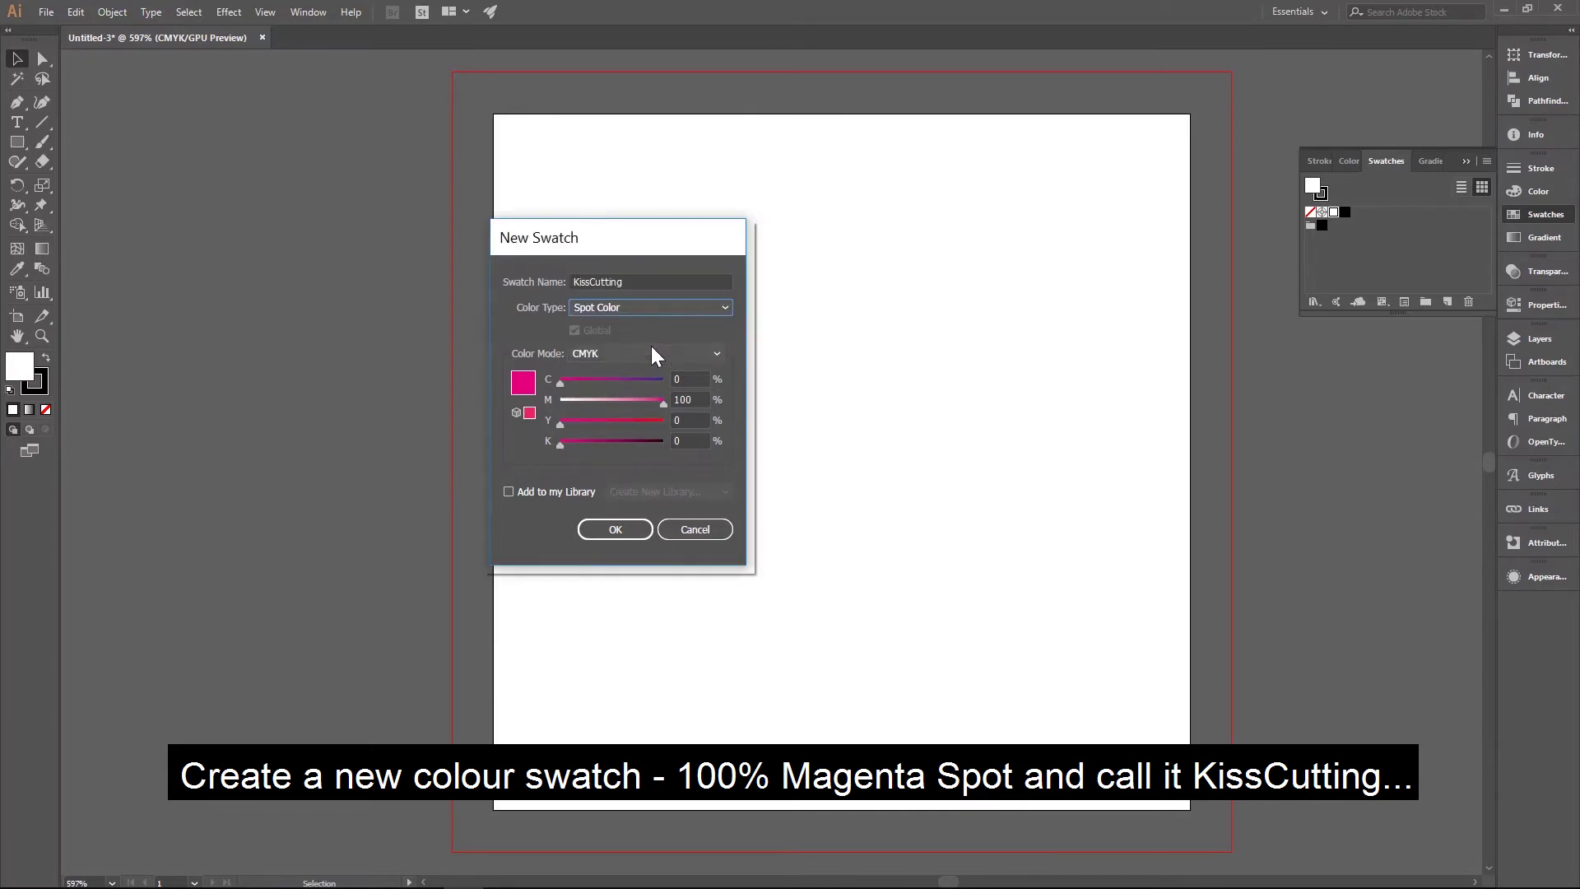
- Add the KissCutting swatch, then create a 100% cyan spot swatch named White
{"action": "left_click", "coordinate": [616, 530]}
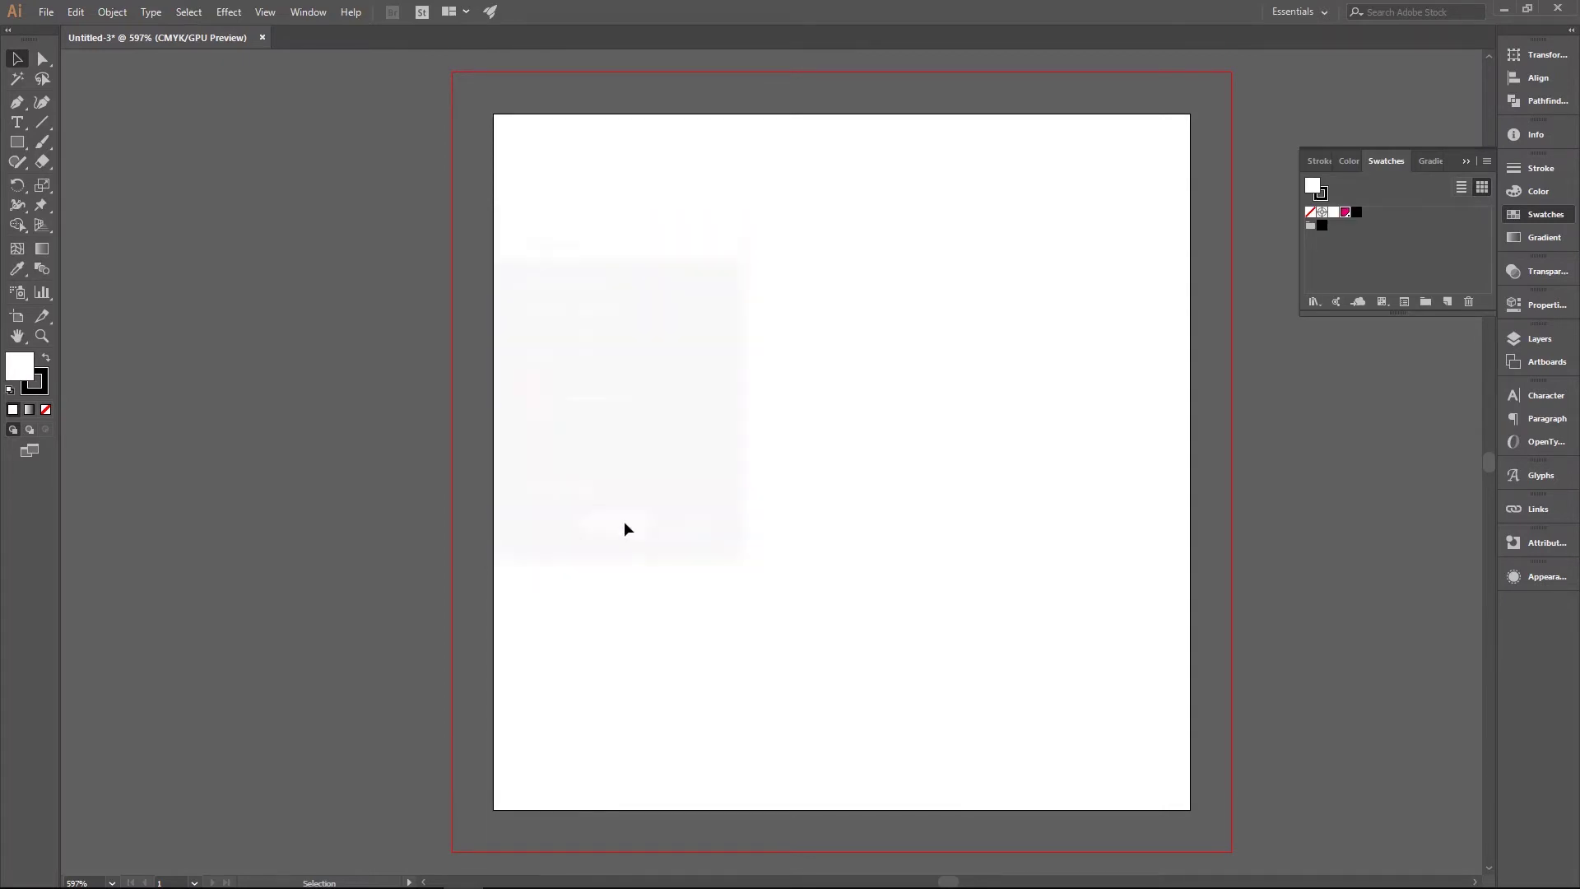
{"action": "left_click", "coordinate": [1444, 303]}
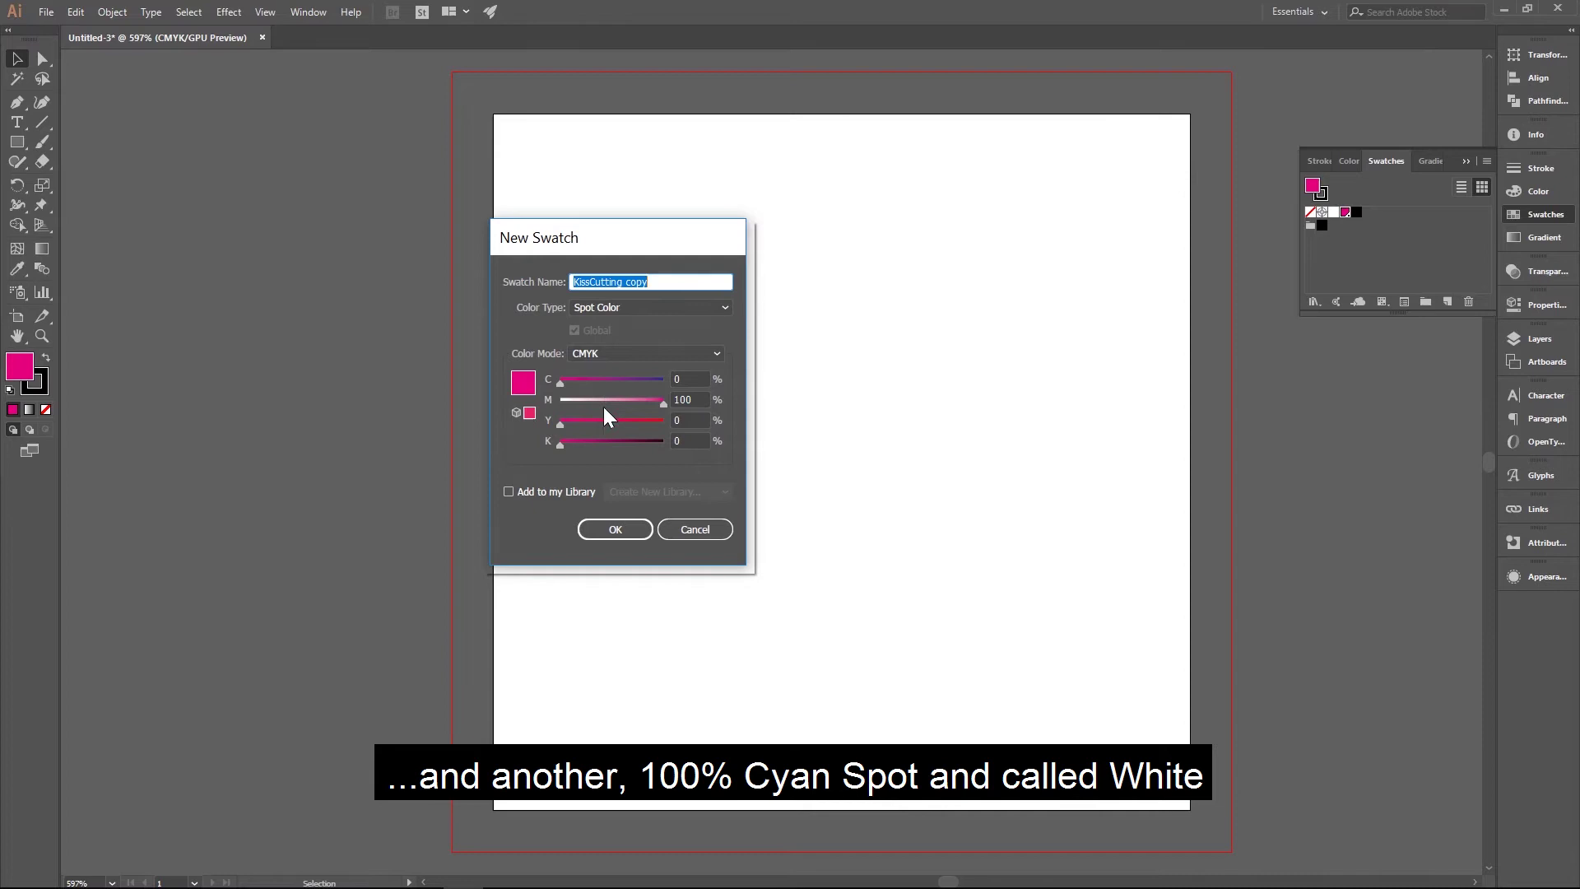
{"action": "mouse_move", "coordinate": [606, 401]}
{"action": "left_mouse_down"}
{"action": "mouse_move", "coordinate": [558, 402]}
{"action": "mouse_move", "coordinate": [600, 381]}
{"action": "mouse_move", "coordinate": [704, 380]}
{"action": "left_mouse_up"}
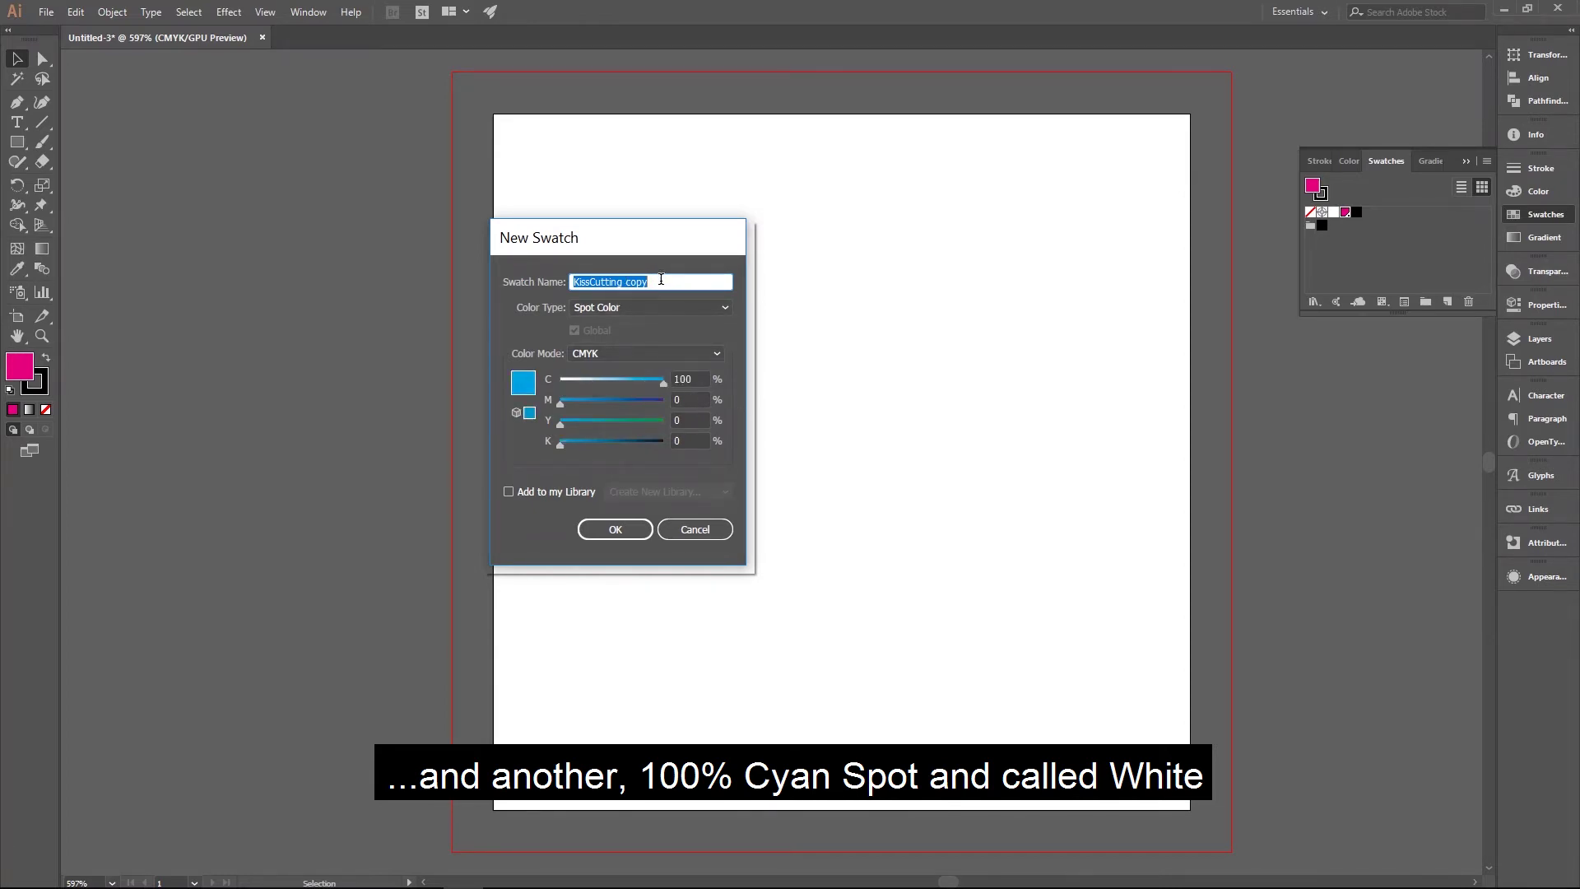
{"action": "type", "text": "White"}
{"action": "key", "text": "Tab"}
{"action": "left_click", "coordinate": [585, 282]}
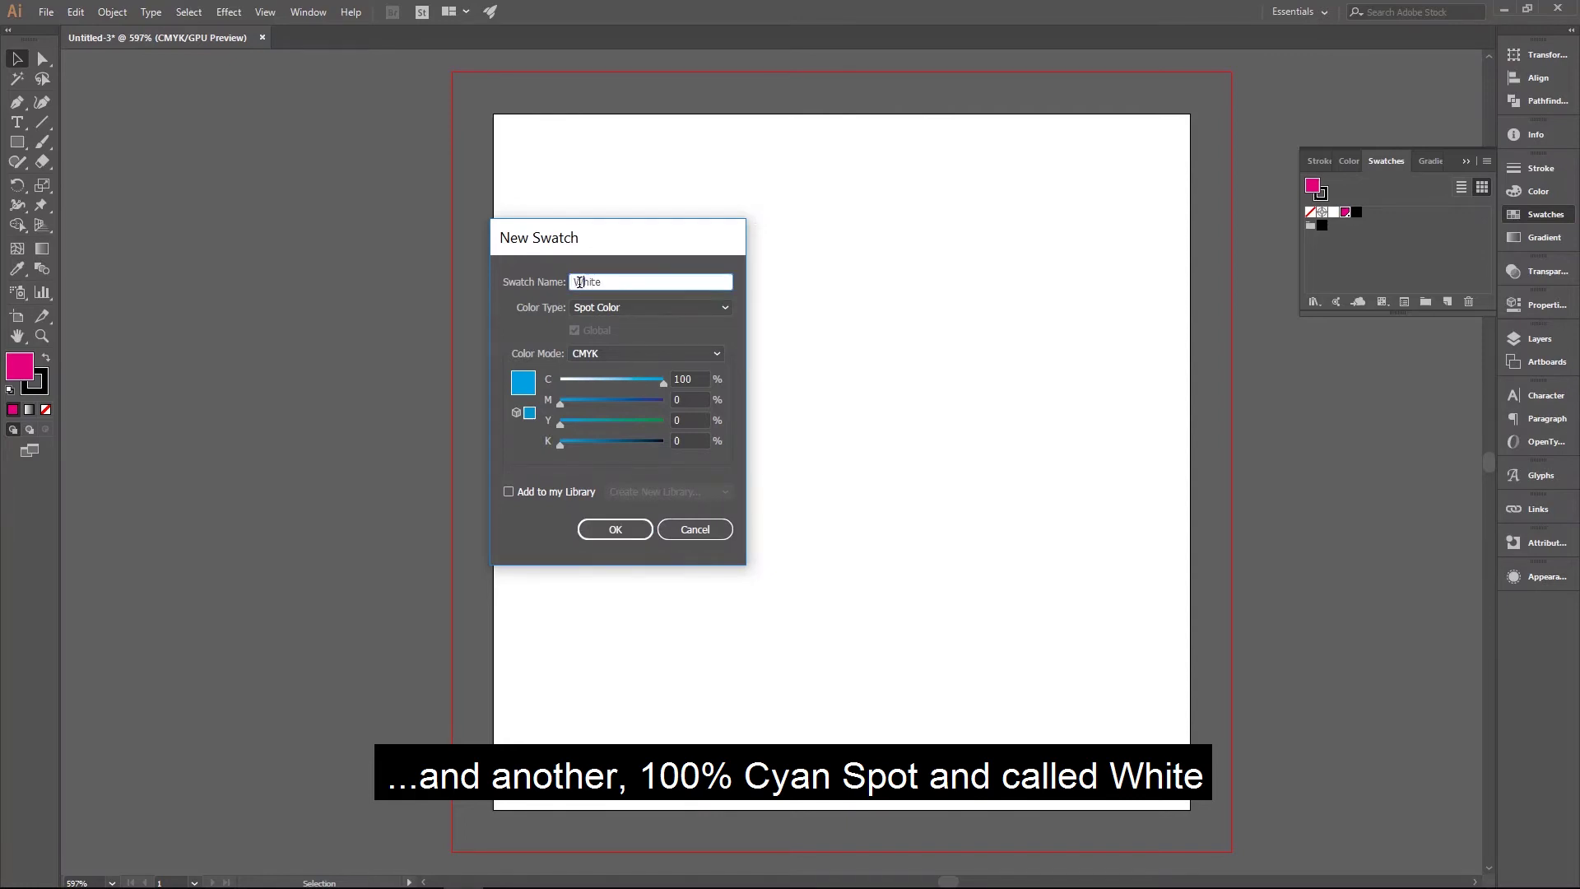
{"action": "left_click", "coordinate": [631, 536]}
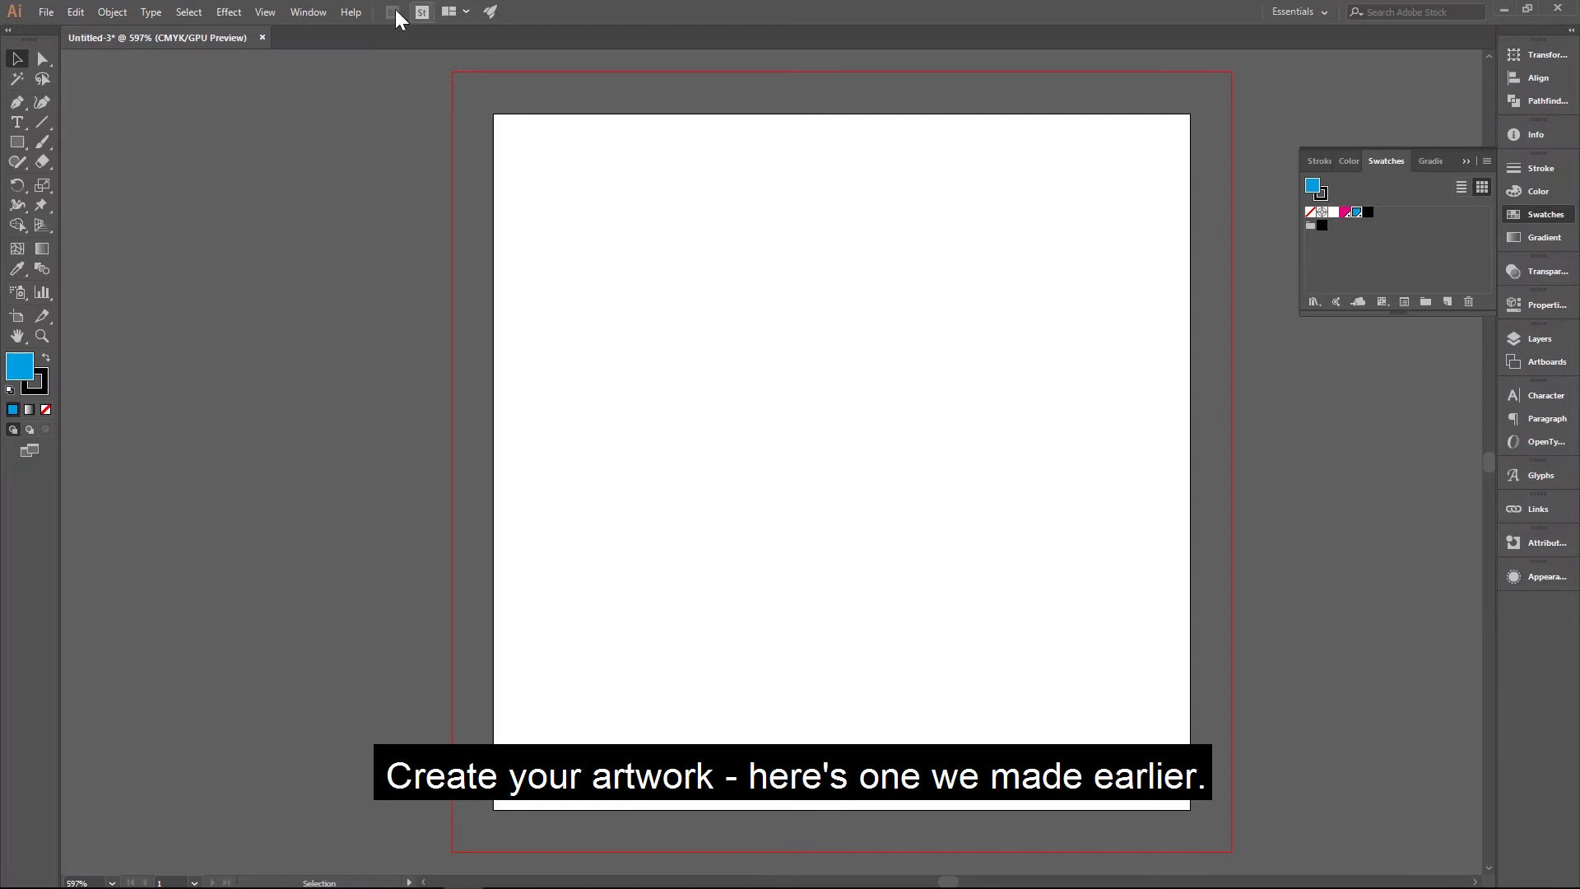
- Paste the football ticket artwork in place on the artboard and deselect it
{"action": "left_click", "coordinate": [75, 12]}
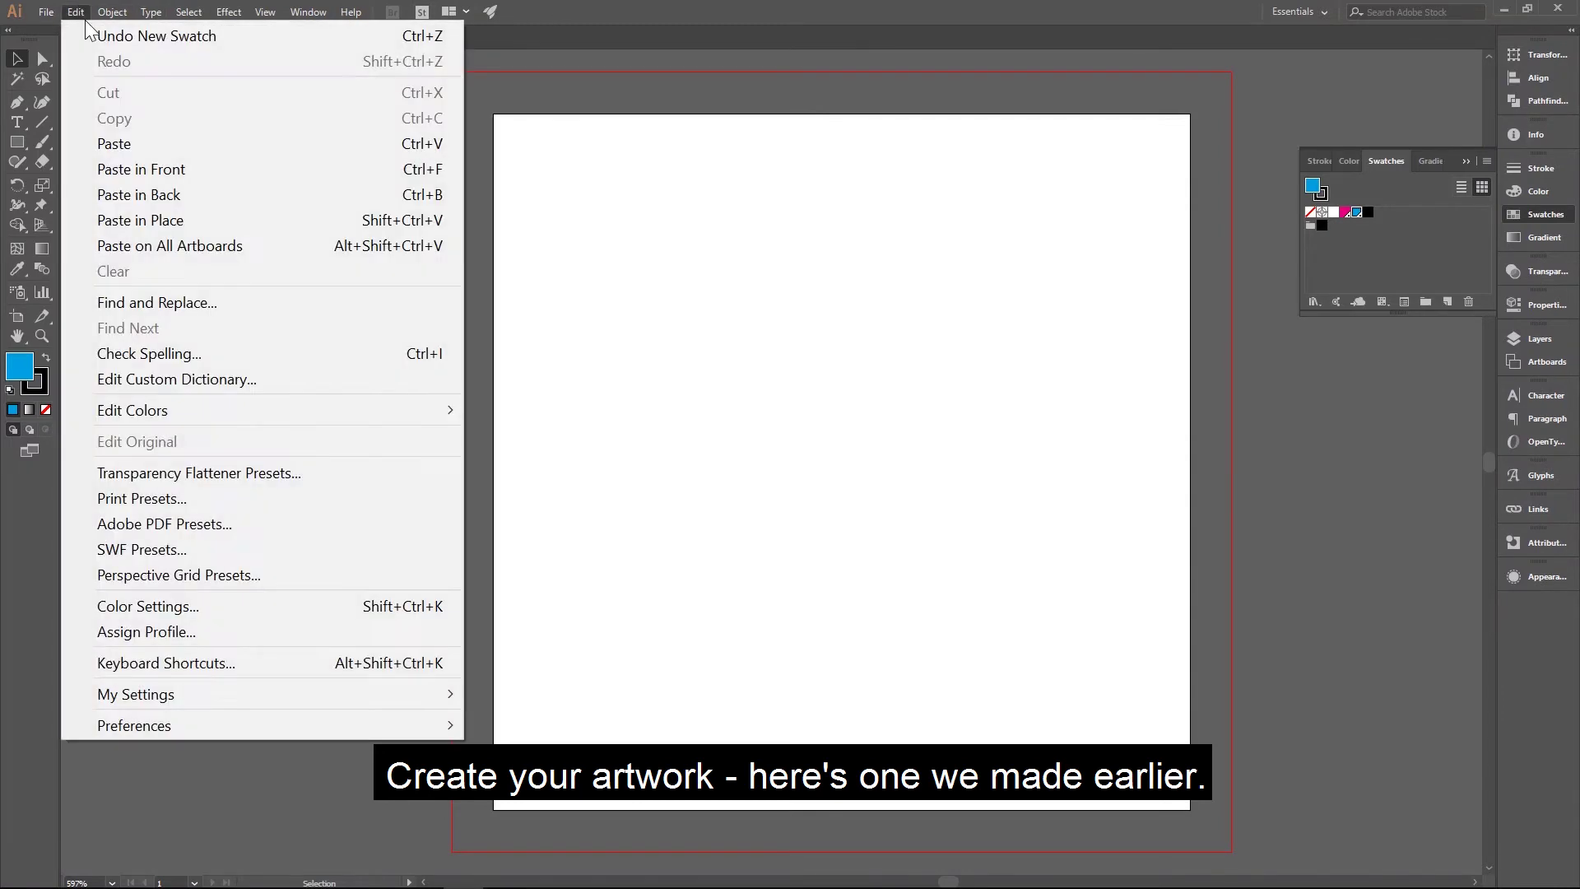
{"action": "left_click", "coordinate": [134, 217]}
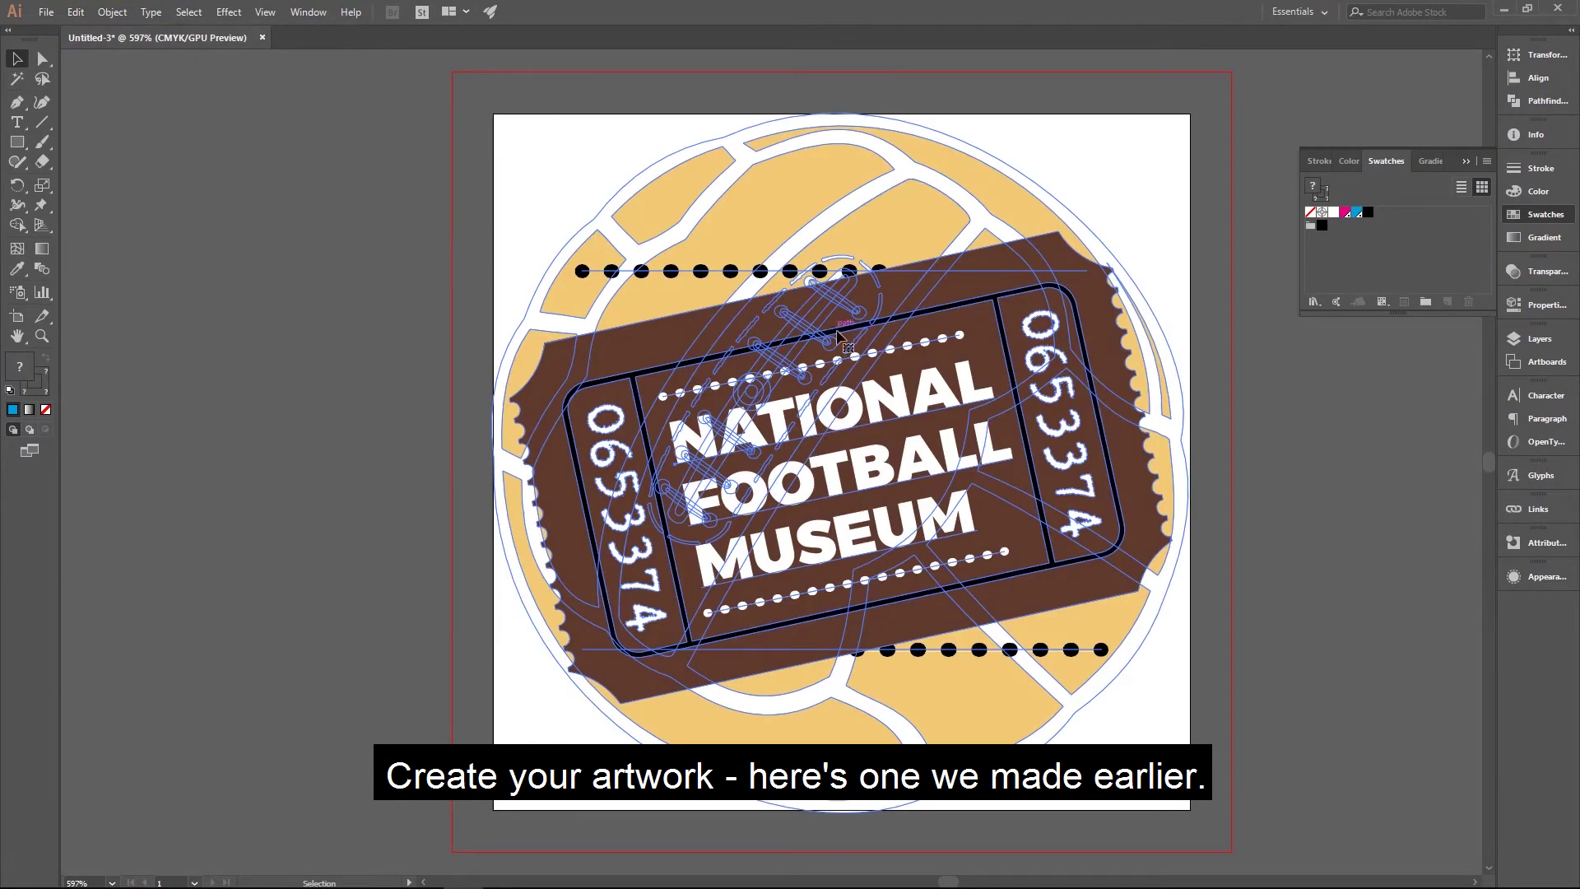
{"action": "left_click", "coordinate": [1268, 472]}
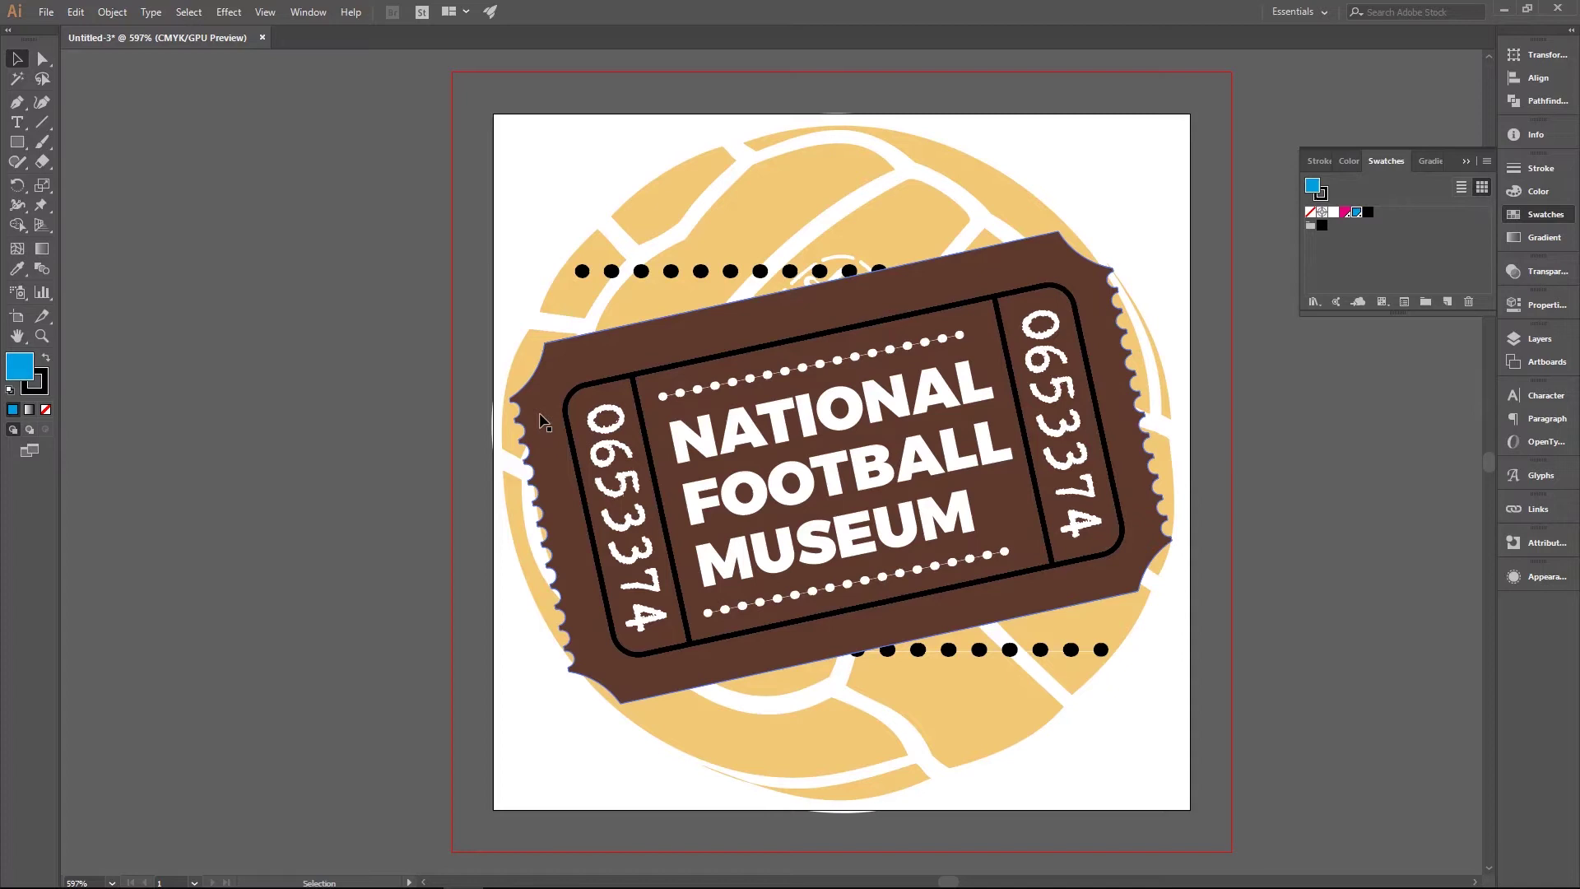
- Set the Ellipse tool to no fill with a 0.25 pt KissCutting stroke
{"action": "left_click", "coordinate": [21, 148]}
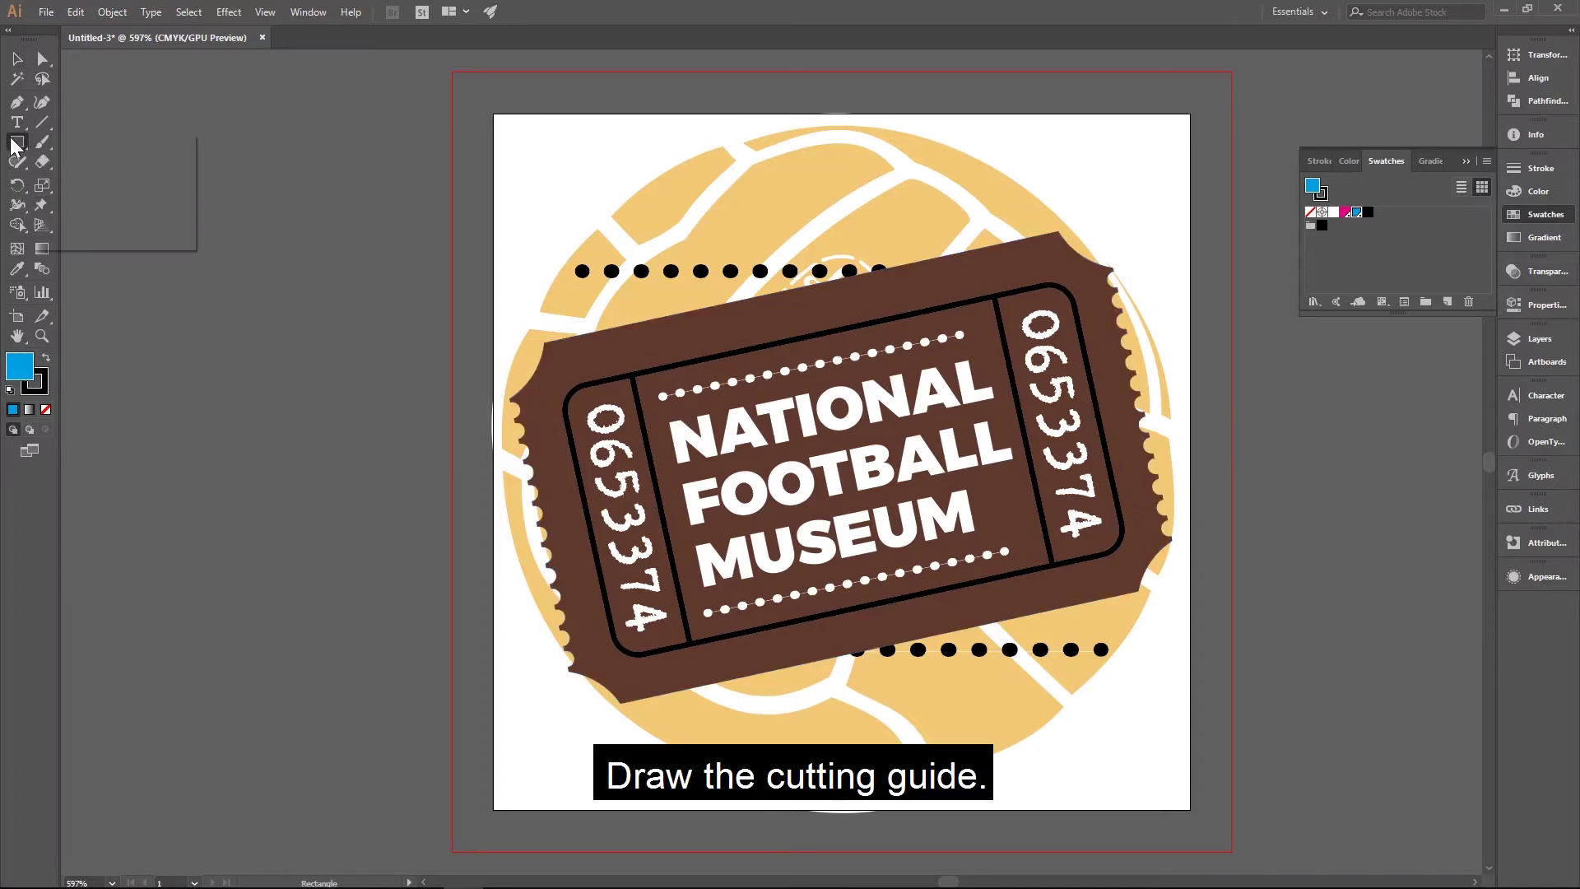
{"action": "left_click", "coordinate": [93, 182]}
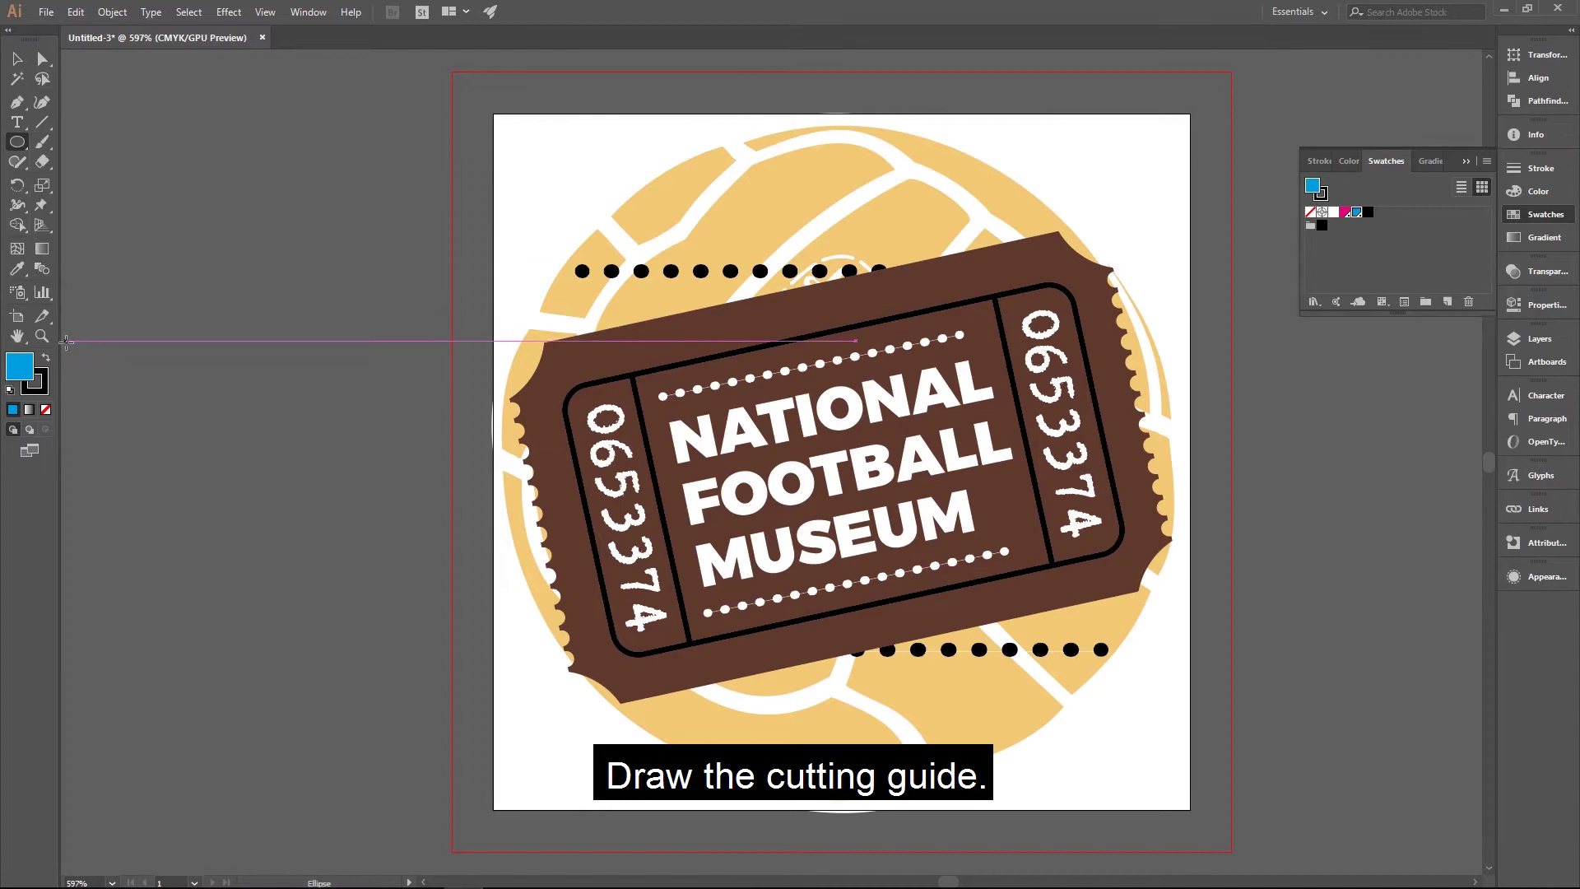
{"action": "left_click", "coordinate": [47, 409]}
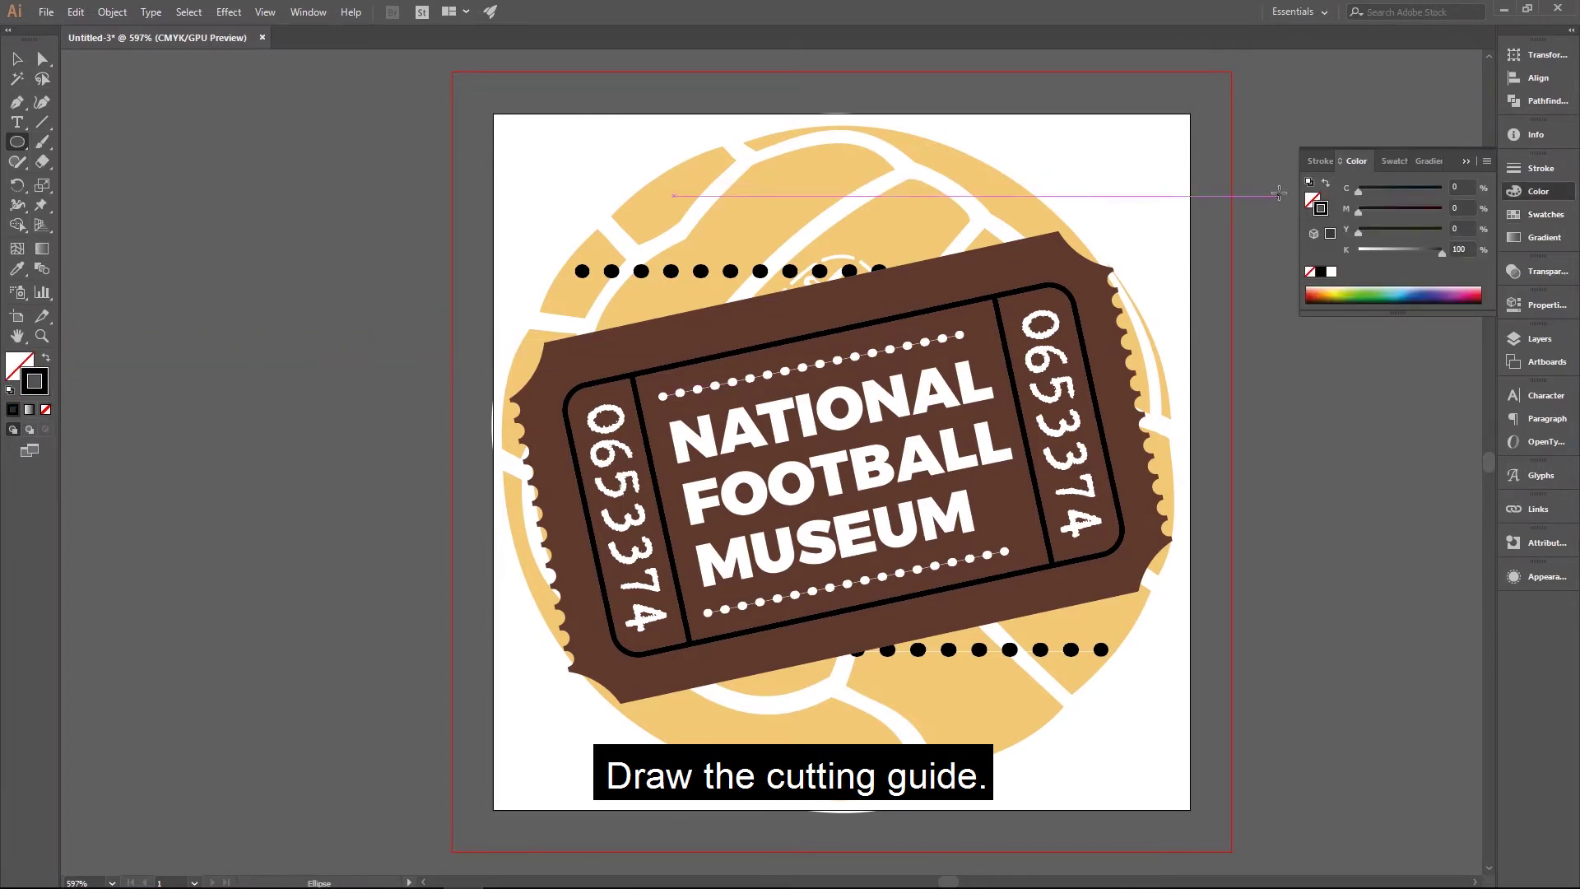
{"action": "left_click", "coordinate": [1387, 163]}
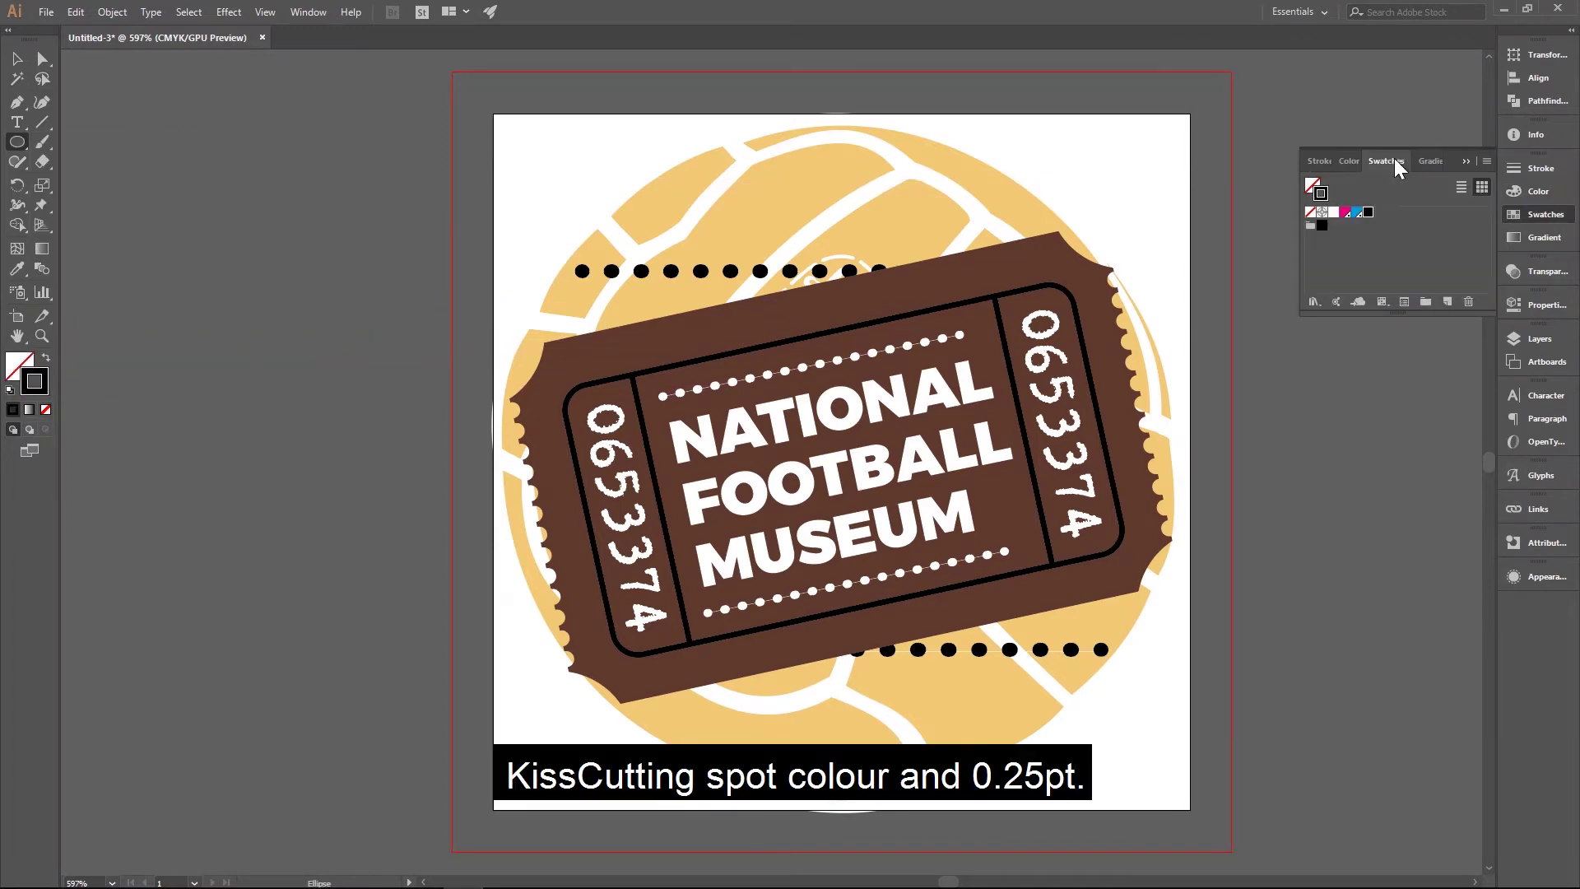
{"action": "left_click", "coordinate": [1344, 212]}
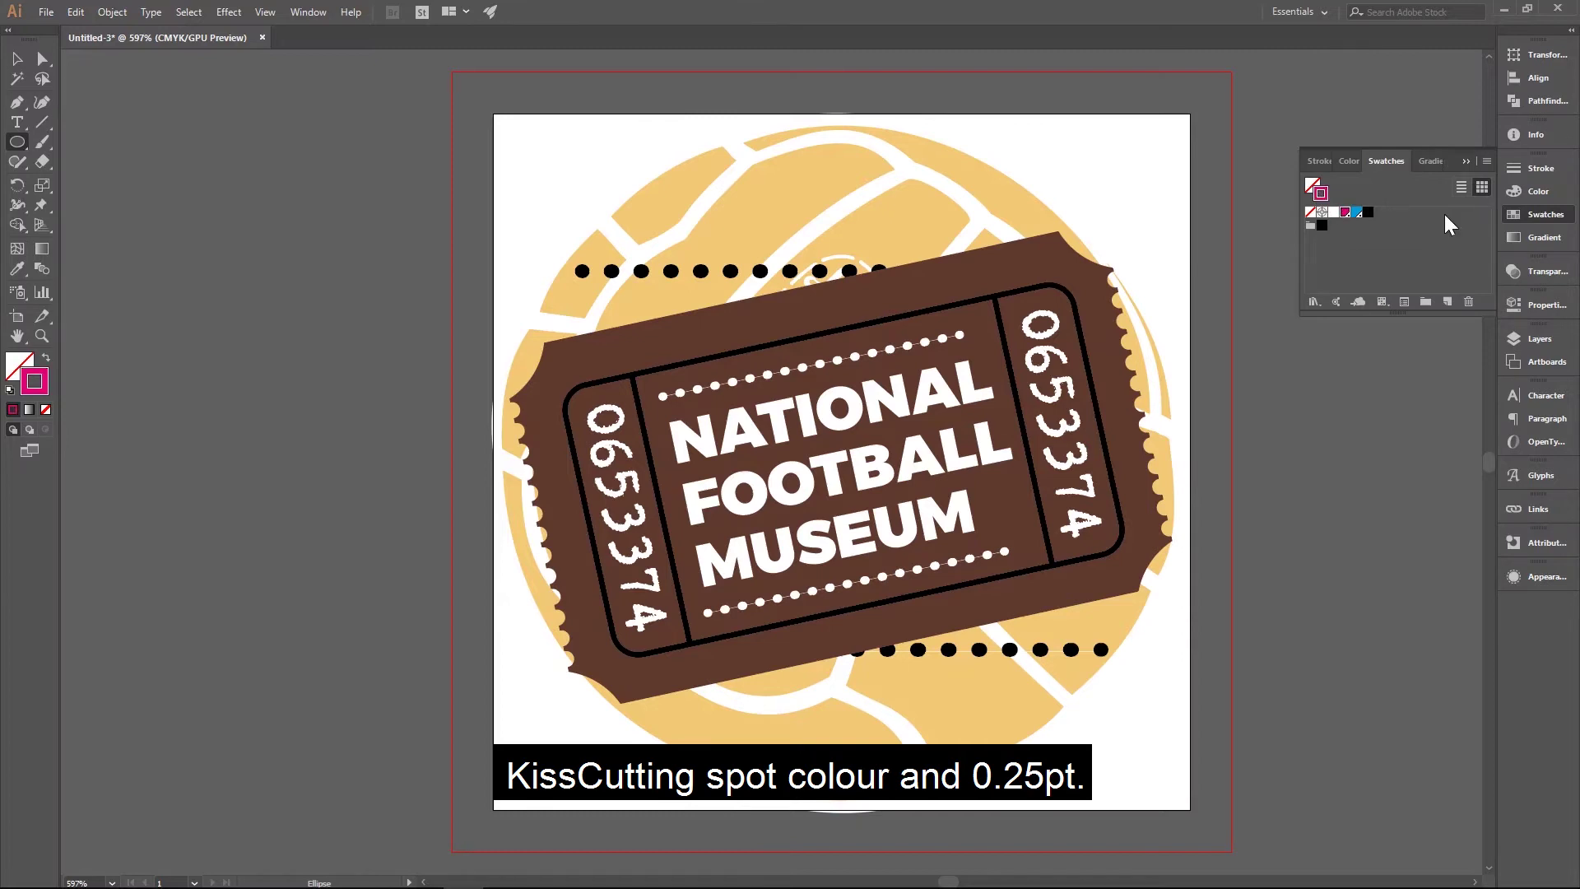
{"action": "left_click", "coordinate": [1539, 169]}
{"action": "left_click", "coordinate": [1426, 185]}
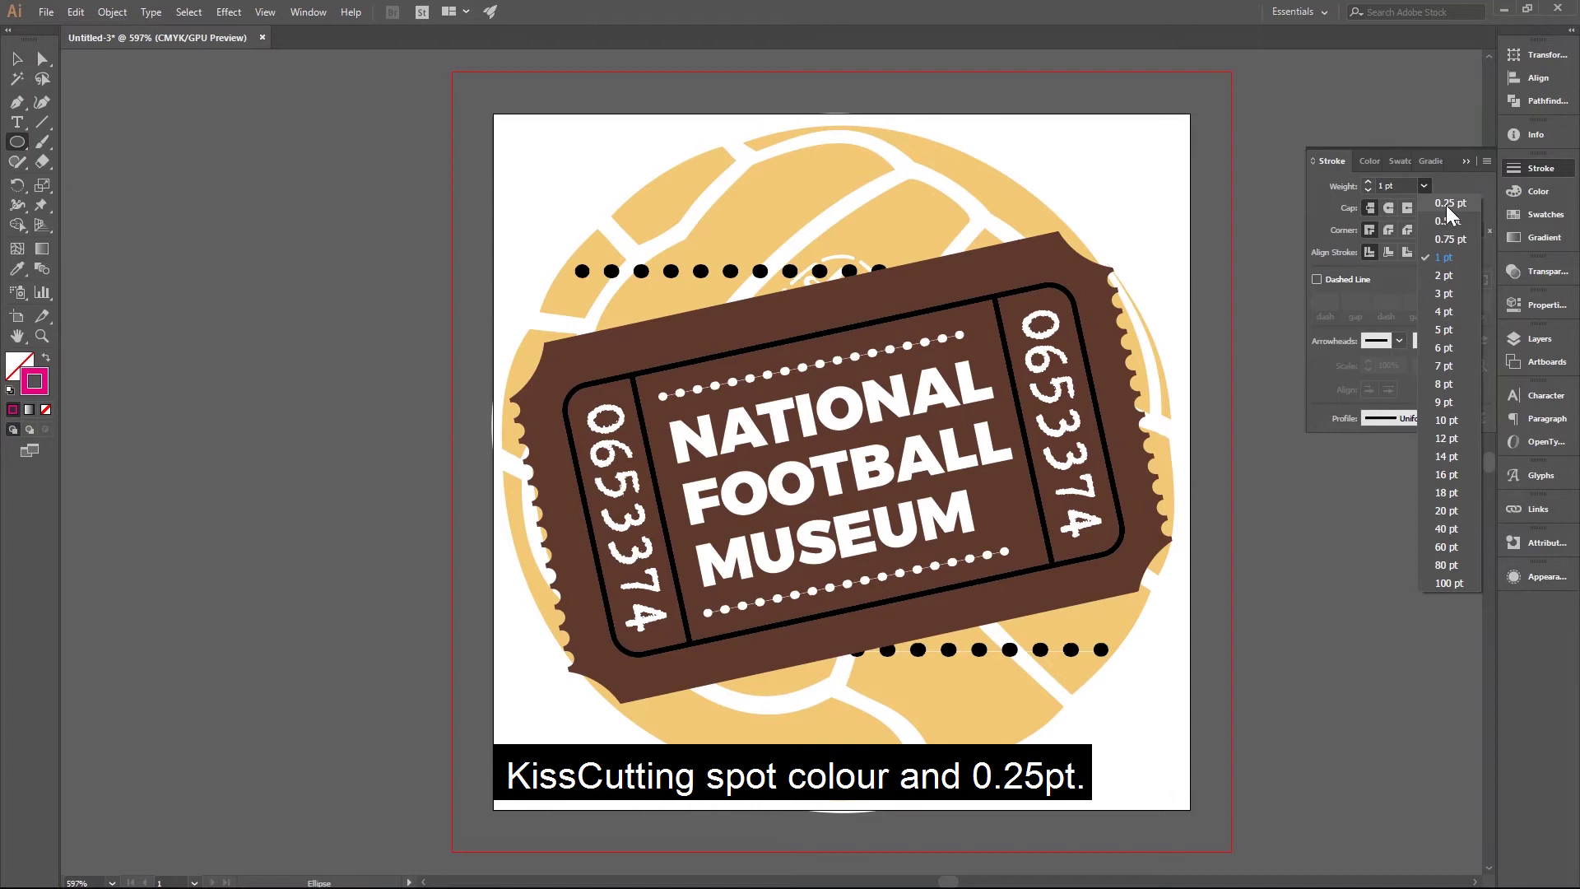
{"action": "left_click", "coordinate": [1449, 204]}
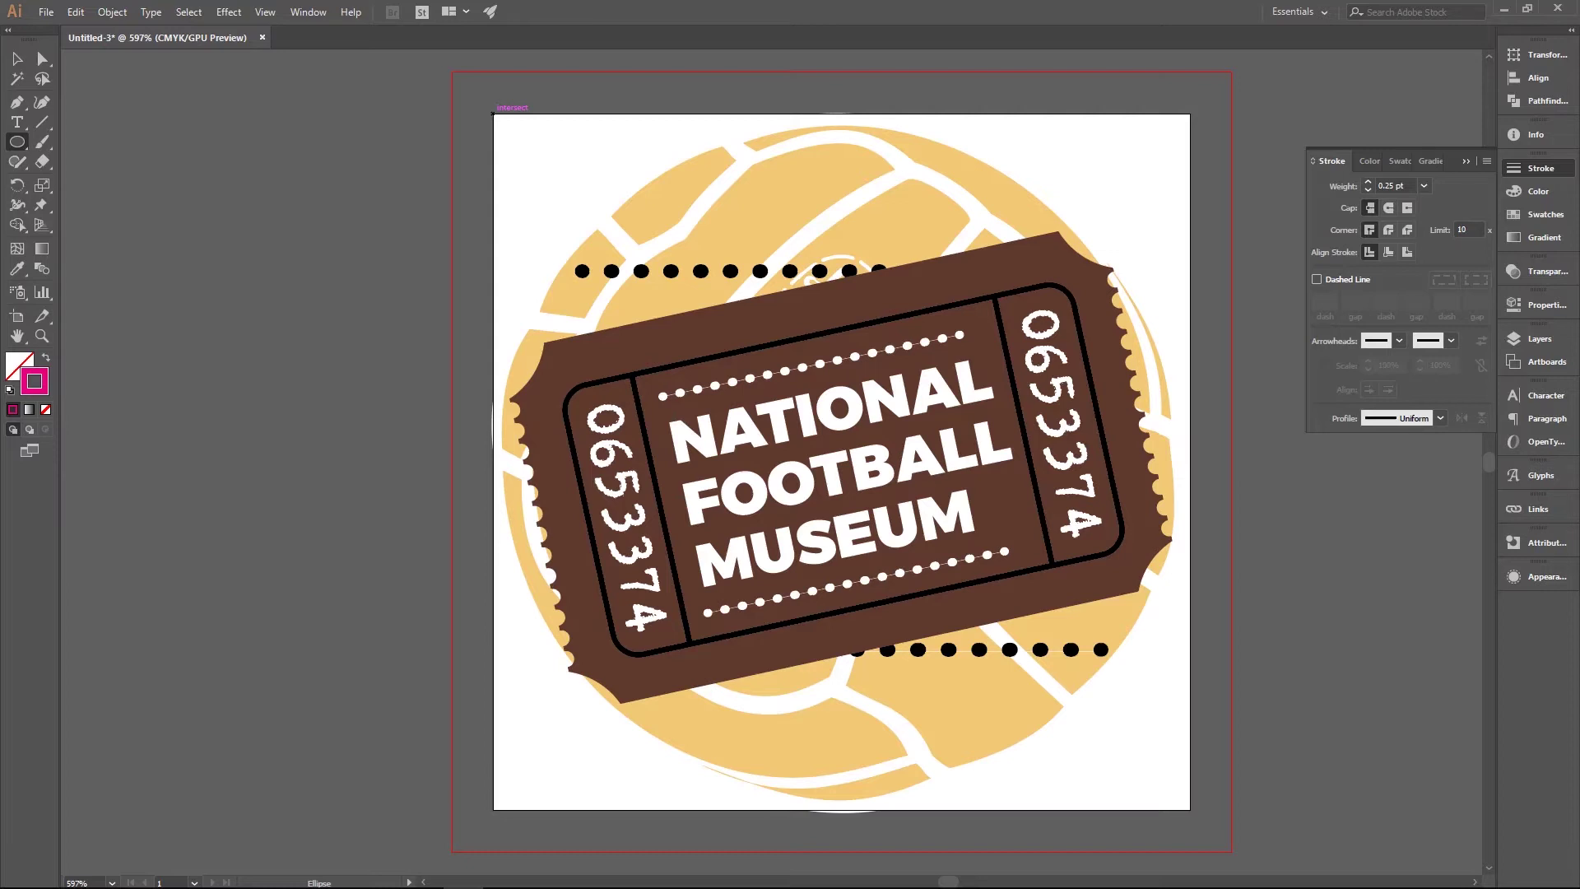
- Place a 50 × 50 mm circle over the artwork
{"action": "left_click", "coordinate": [496, 115]}
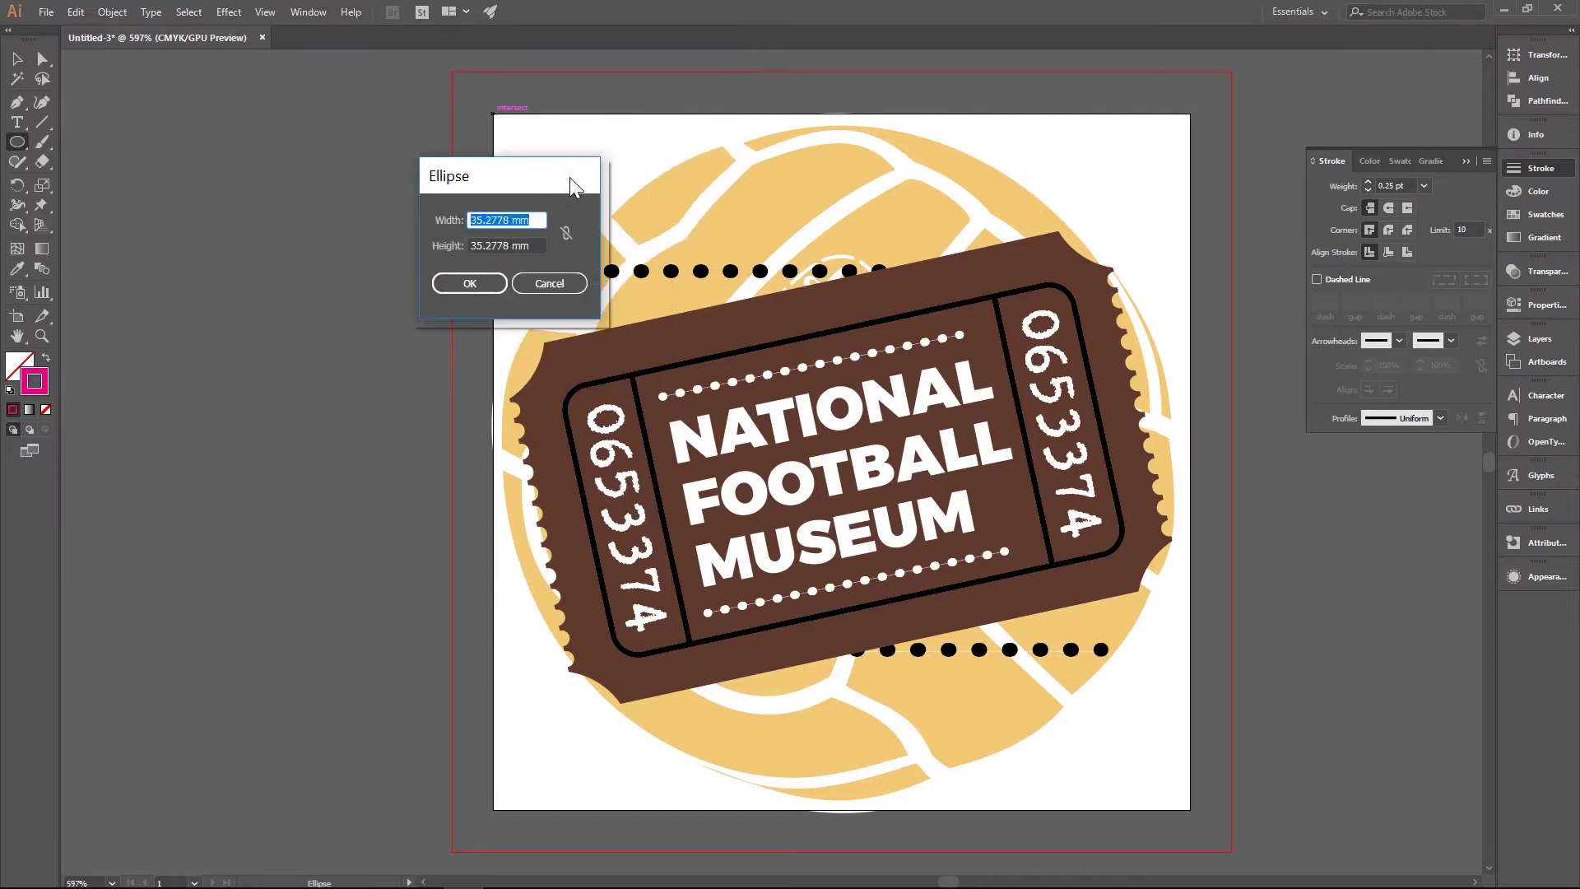
{"action": "type", "text": "50"}
{"action": "key", "text": "Tab"}
{"action": "type", "text": "5"}
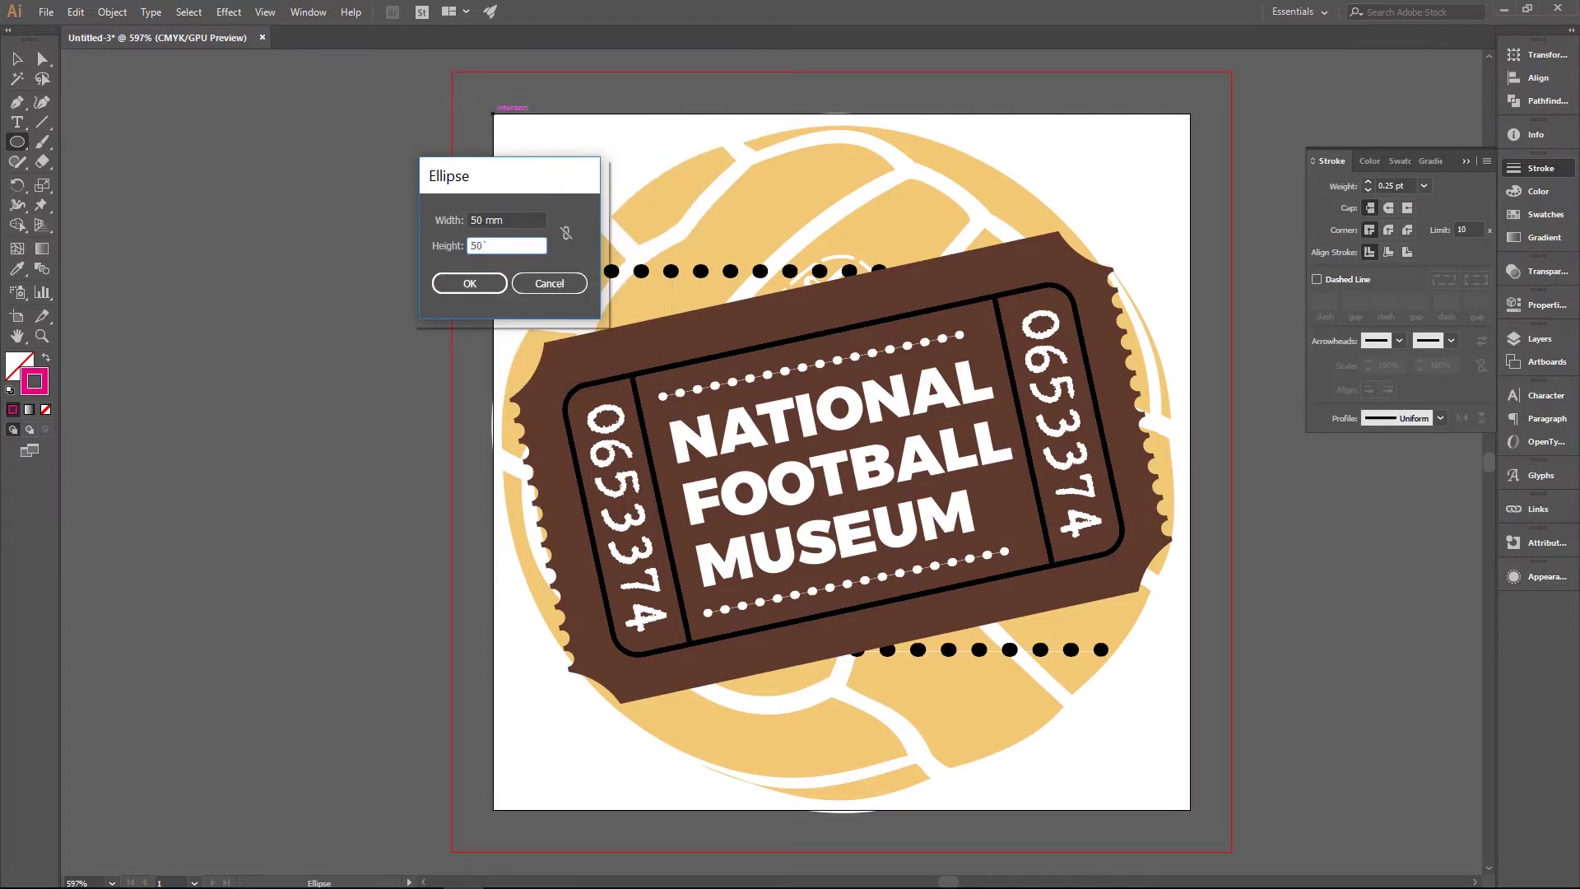
{"action": "left_click", "coordinate": [474, 282]}
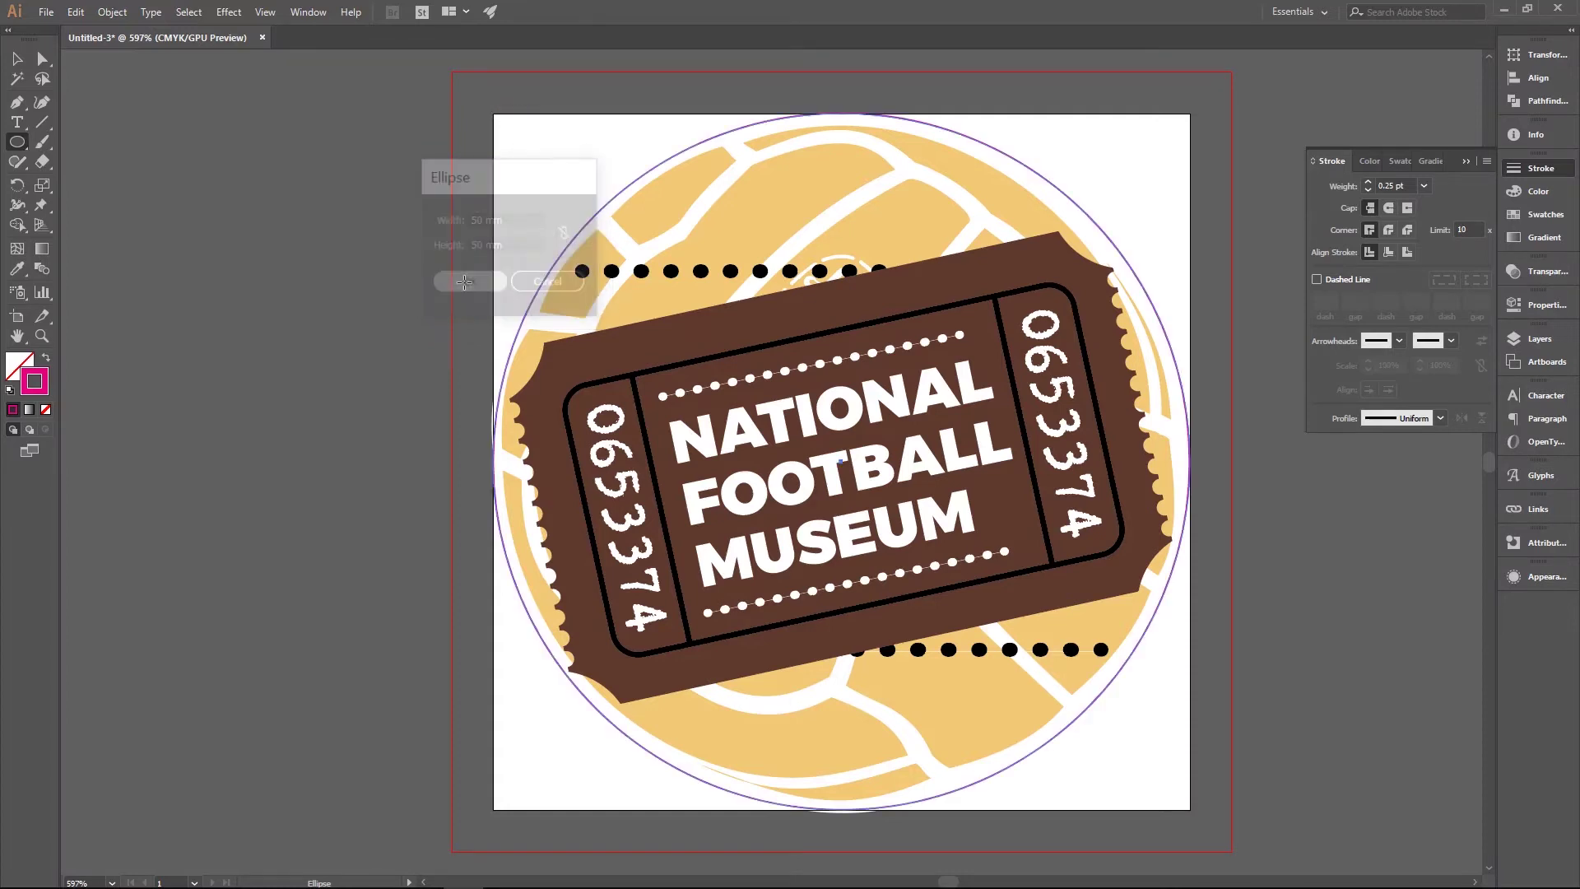
- Set the cutting circle's stroke to overprint in the Attributes panel
{"action": "key", "text": "v"}
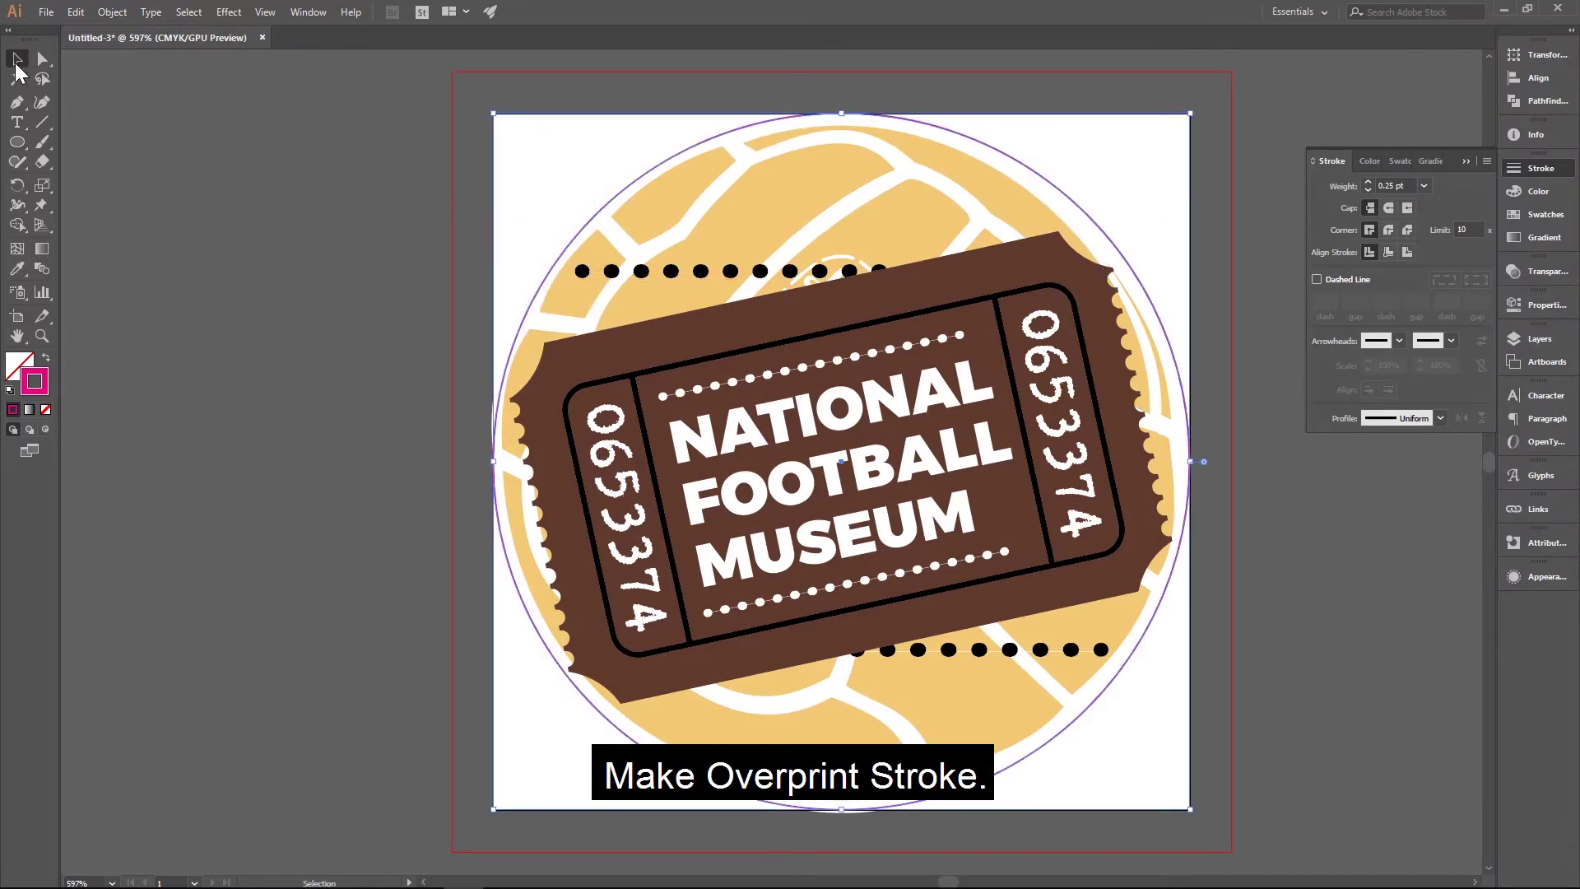
{"action": "left_click", "coordinate": [1545, 544]}
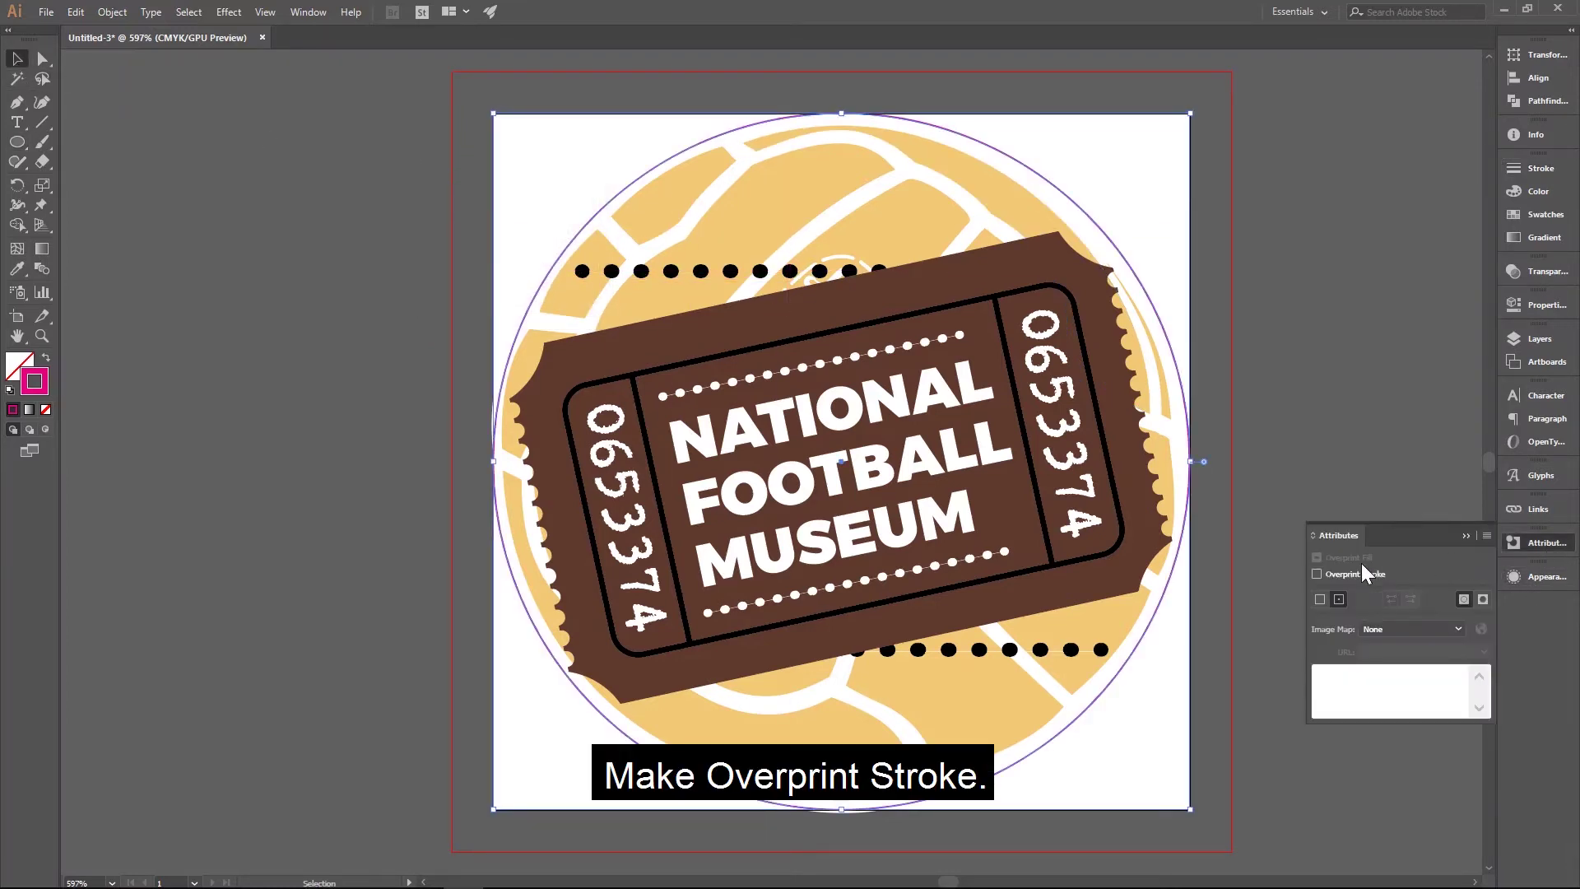
{"action": "left_click", "coordinate": [1318, 575]}
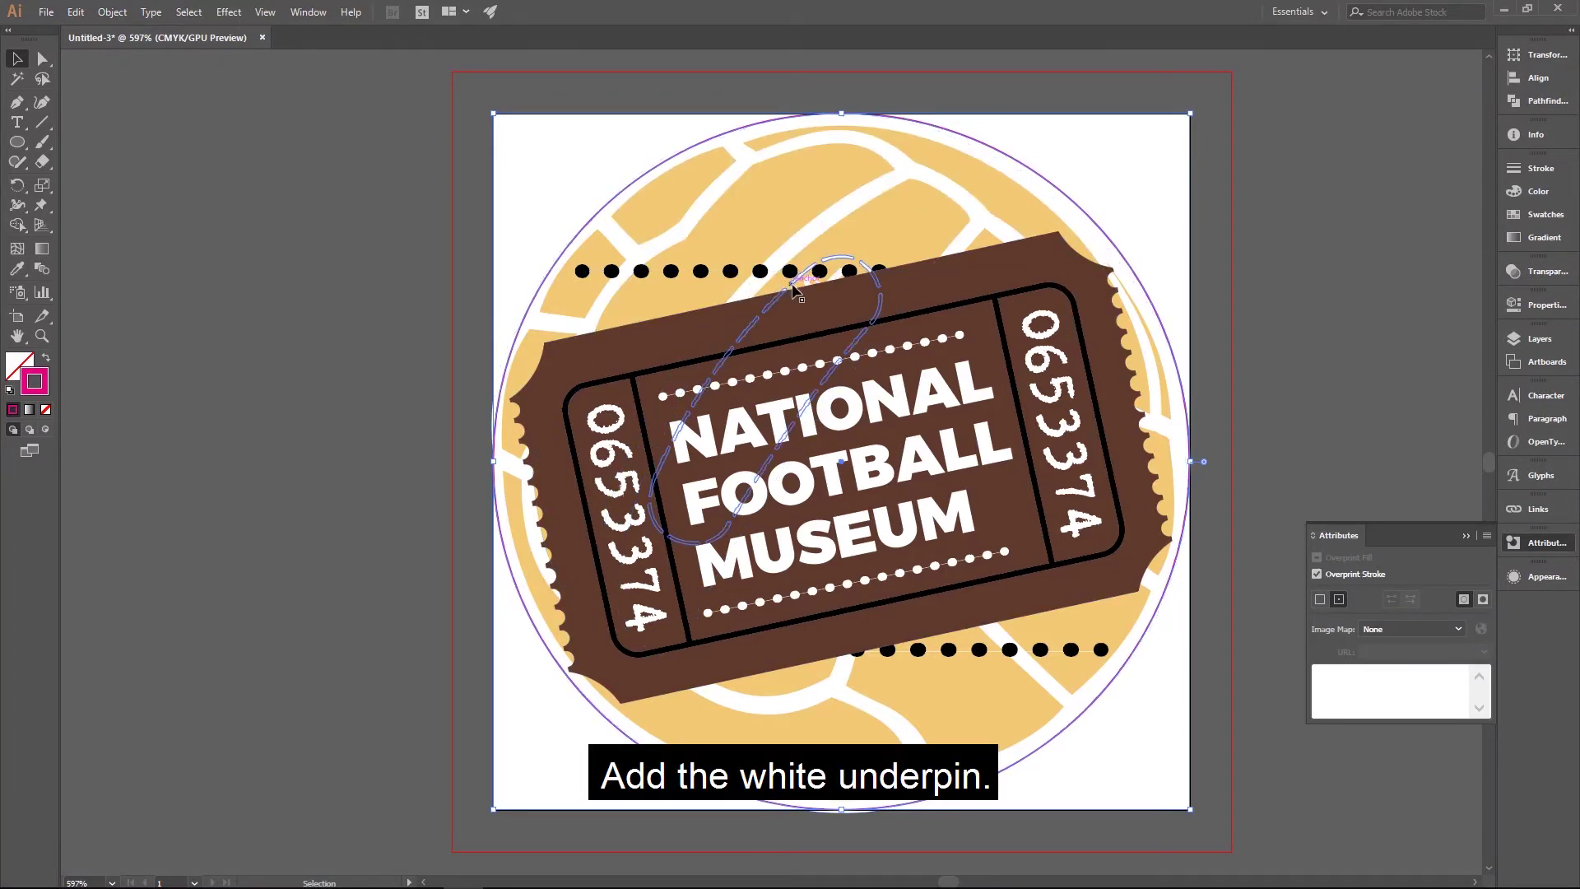
- Isolate the ticket's brown background shape, then exit isolation mode
{"action": "left_click", "coordinate": [605, 358]}
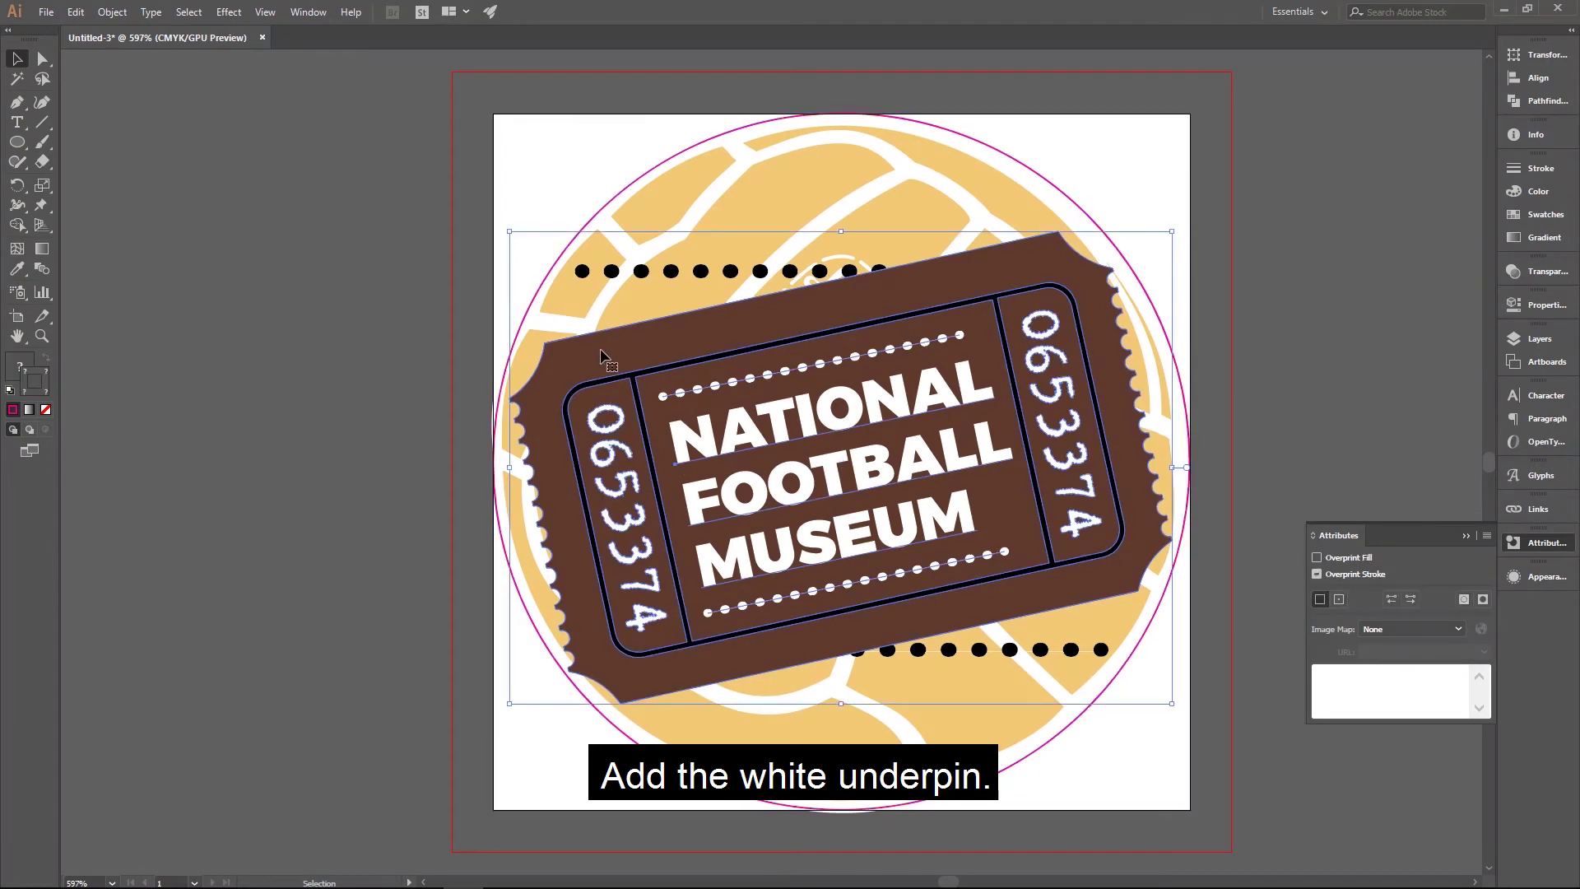
{"action": "double_click", "coordinate": [604, 358]}
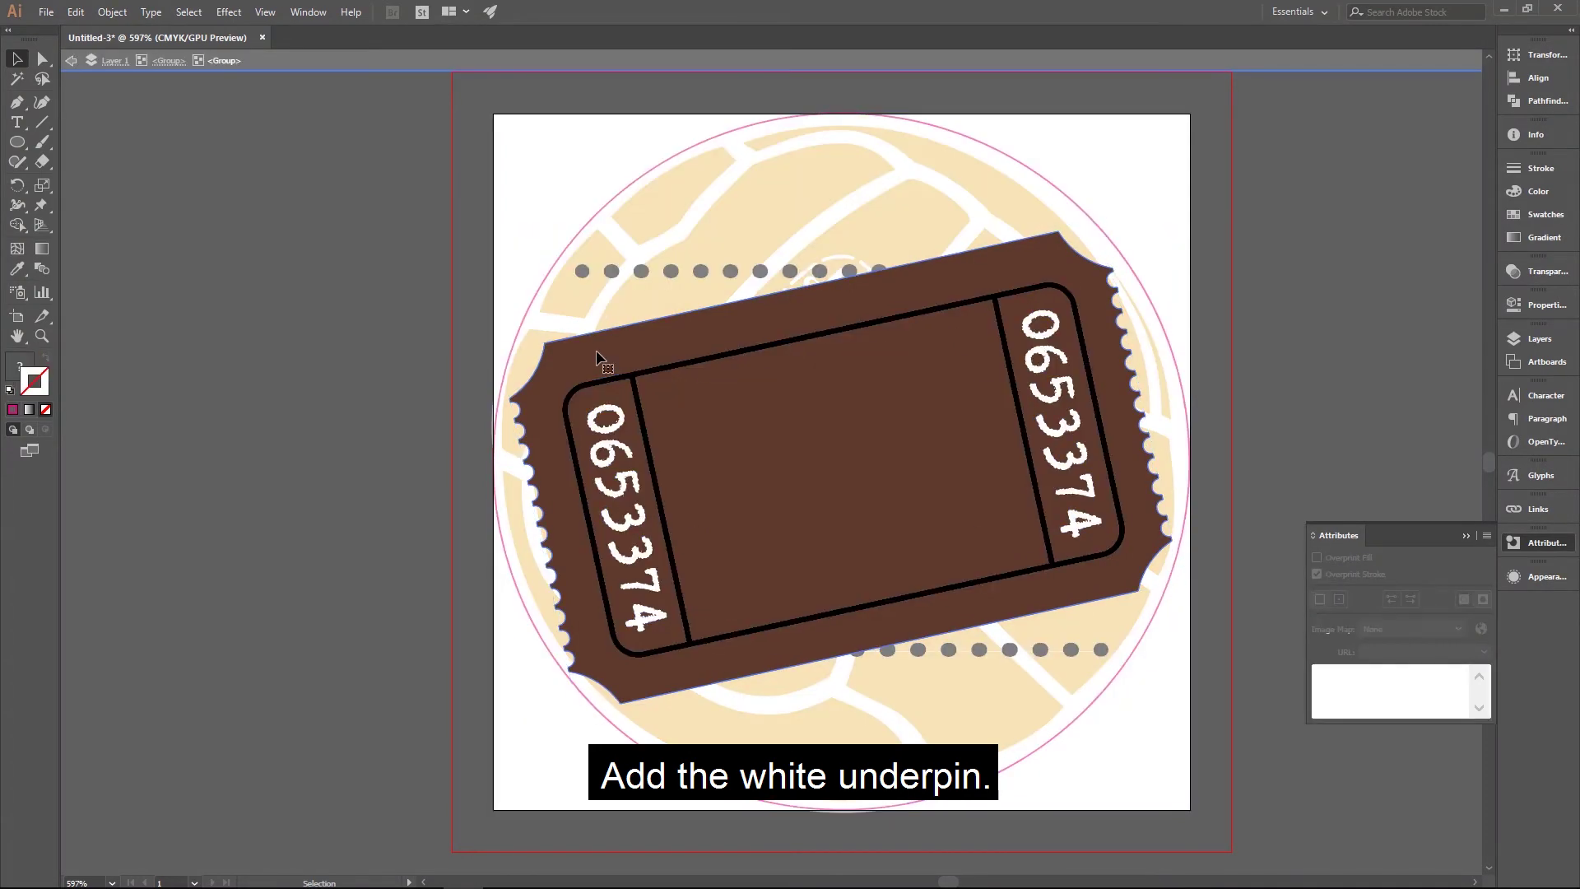
{"action": "double_click", "coordinate": [604, 358]}
{"action": "key", "text": "a"}
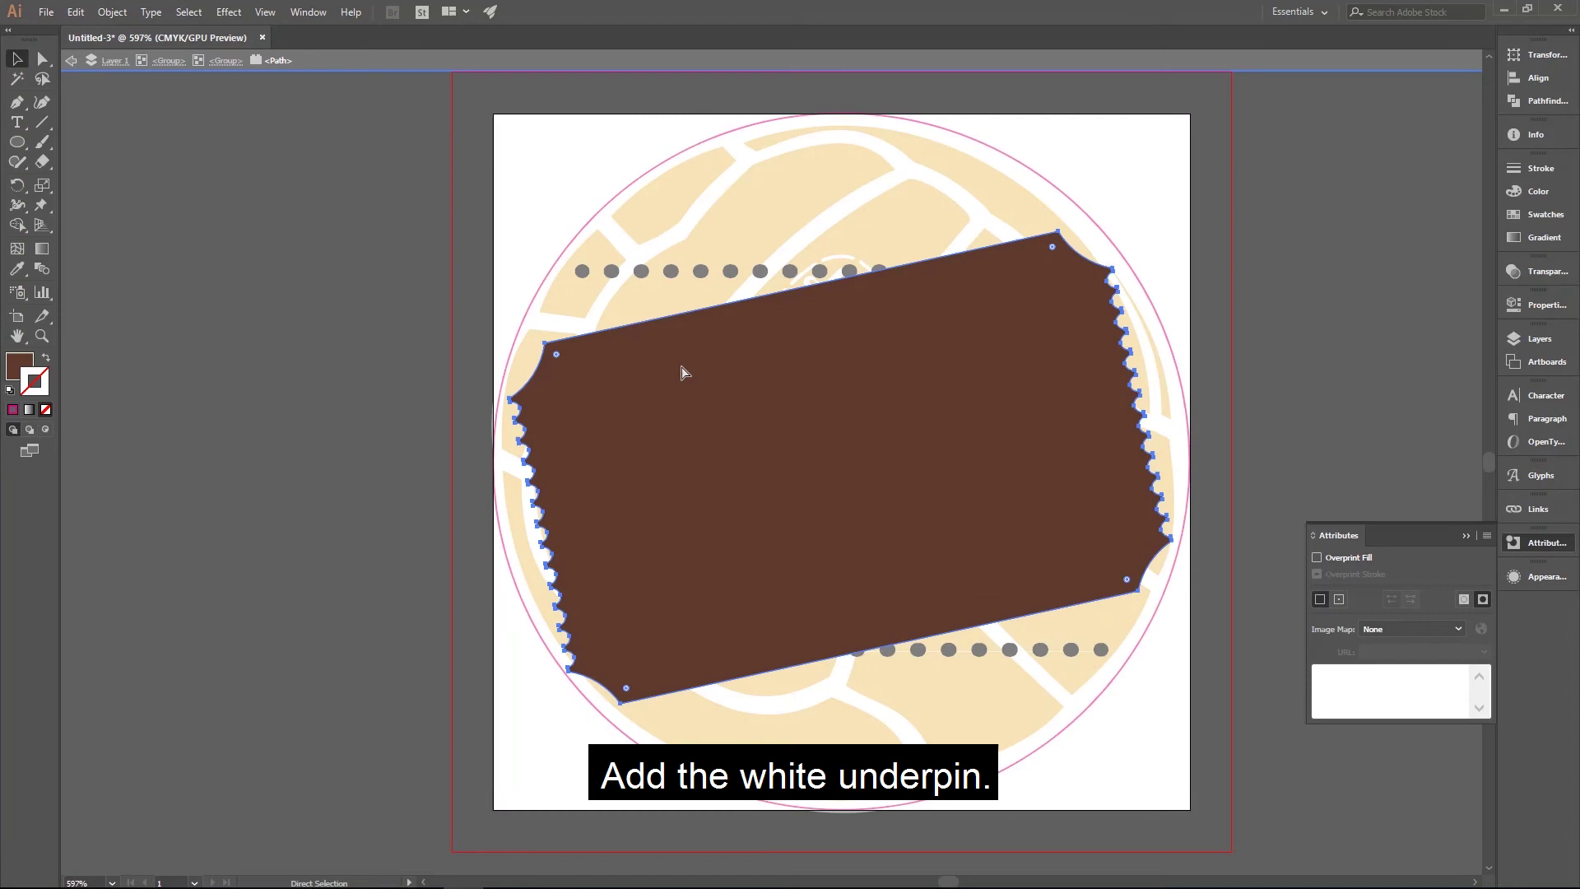
{"action": "key", "text": "v"}
{"action": "left_click", "coordinate": [295, 276]}
{"action": "double_click", "coordinate": [296, 276]}
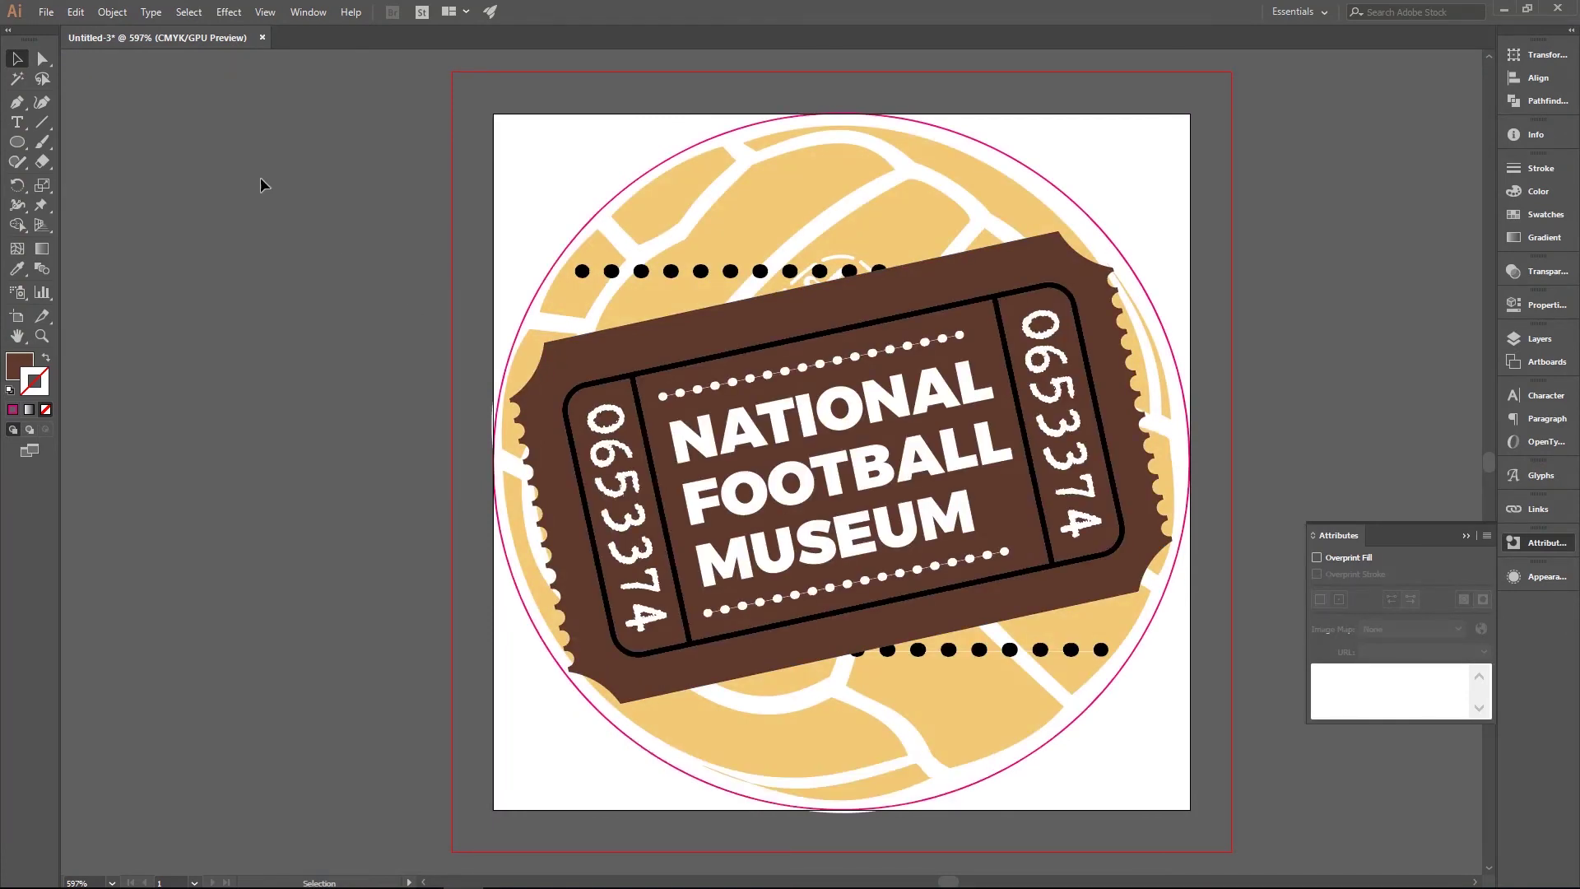
- Paste a copy of the ticket shape exactly in place over the artwork
{"action": "left_click", "coordinate": [76, 14]}
{"action": "left_click", "coordinate": [146, 215]}
{"action": "left_click", "coordinate": [1546, 214]}
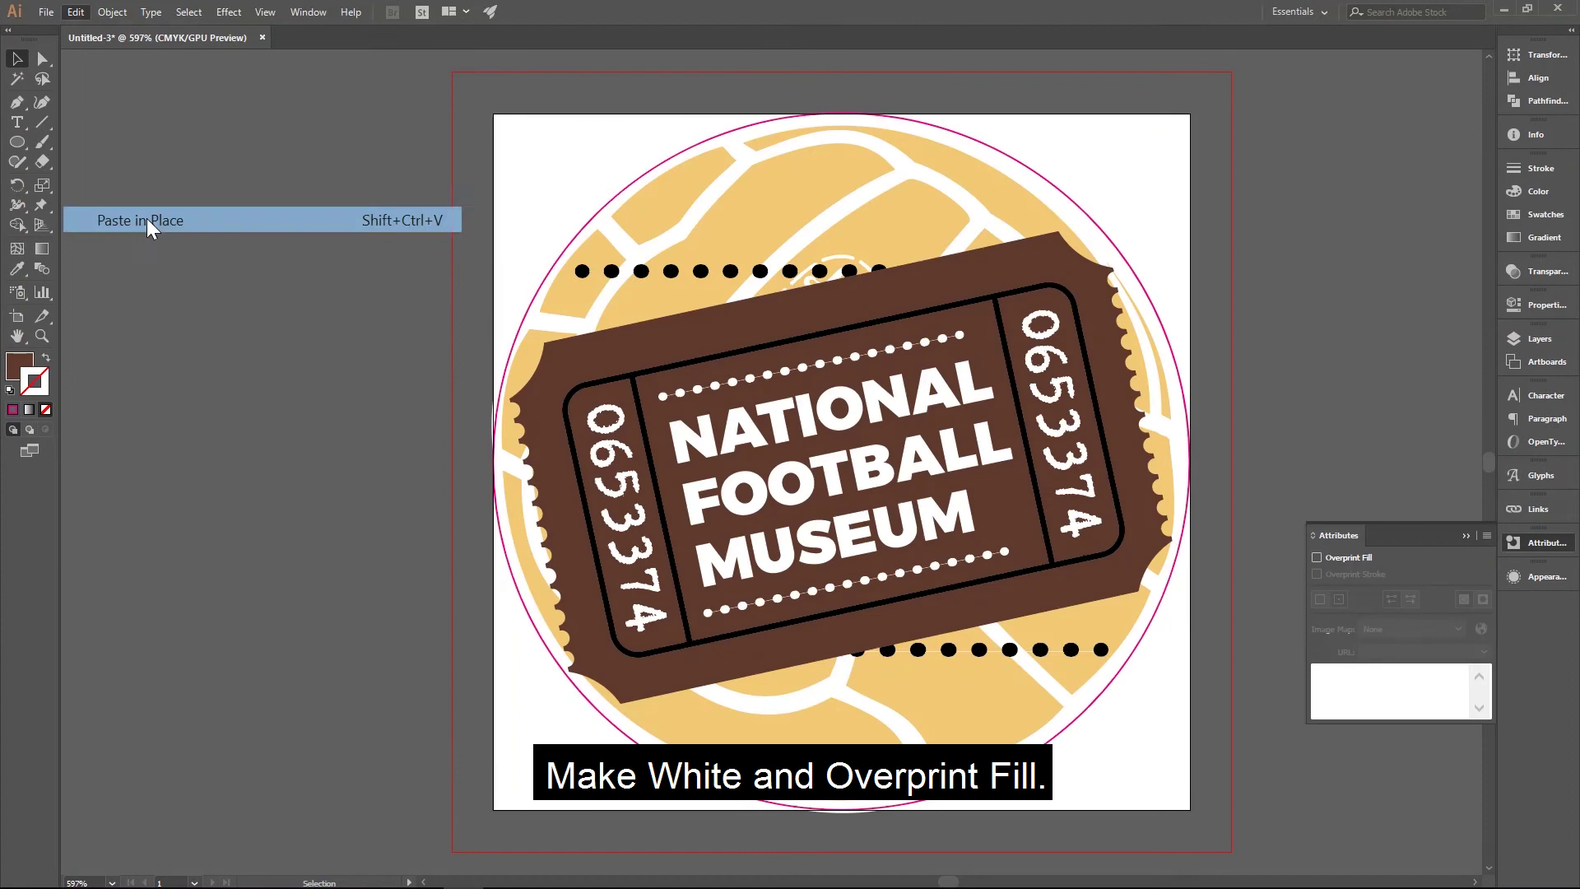
- Fill the pasted ticket copy with the cyan White spot swatch set to overprint
{"action": "left_click", "coordinate": [1531, 214]}
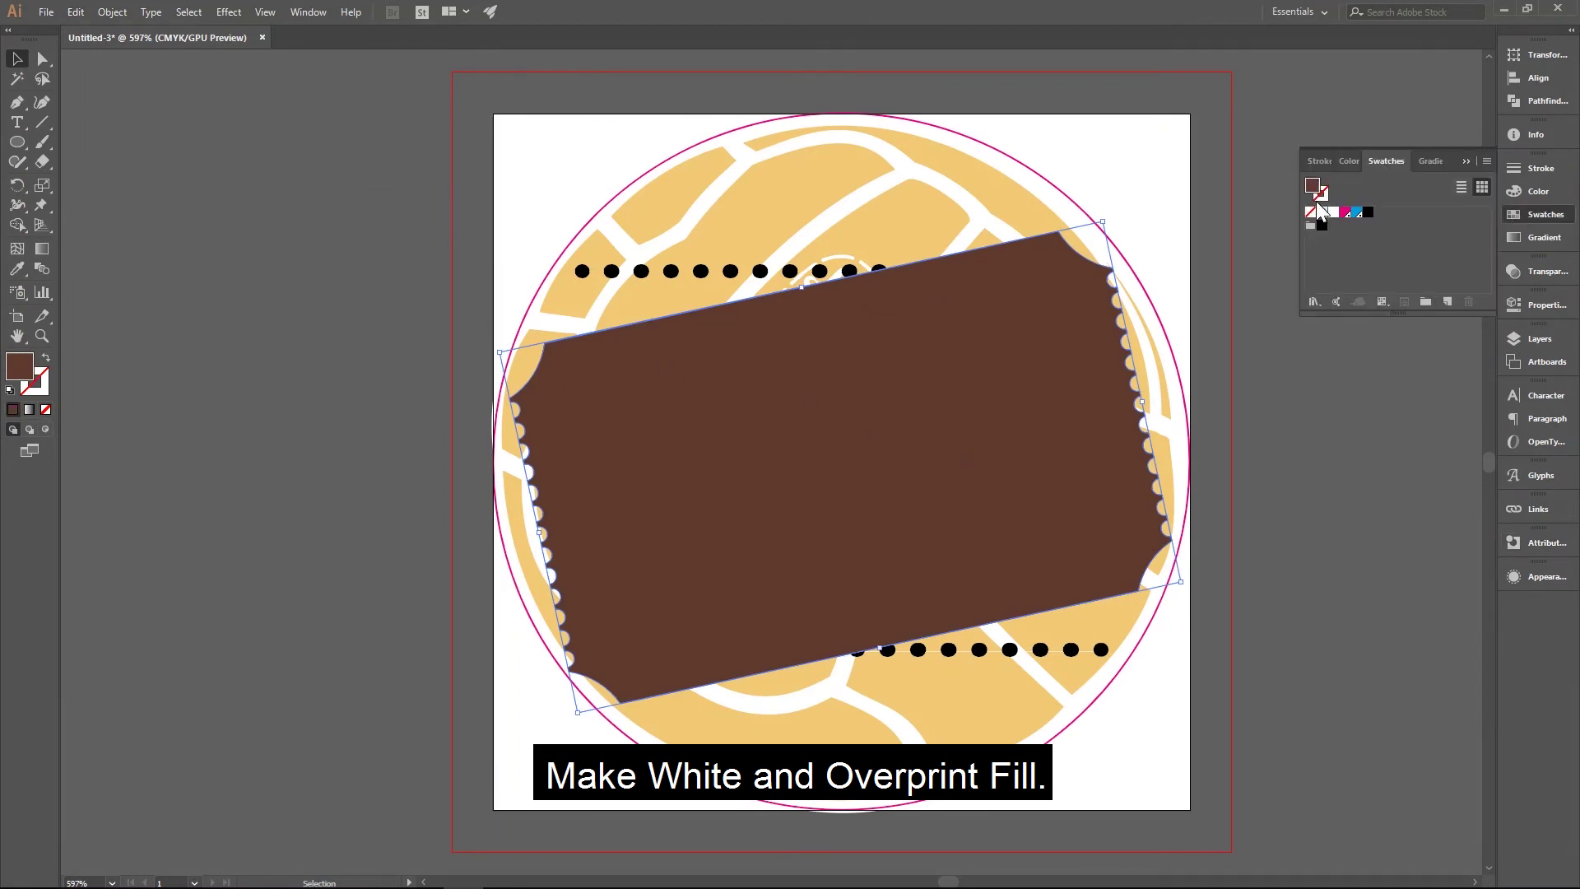
{"action": "left_click", "coordinate": [1356, 213]}
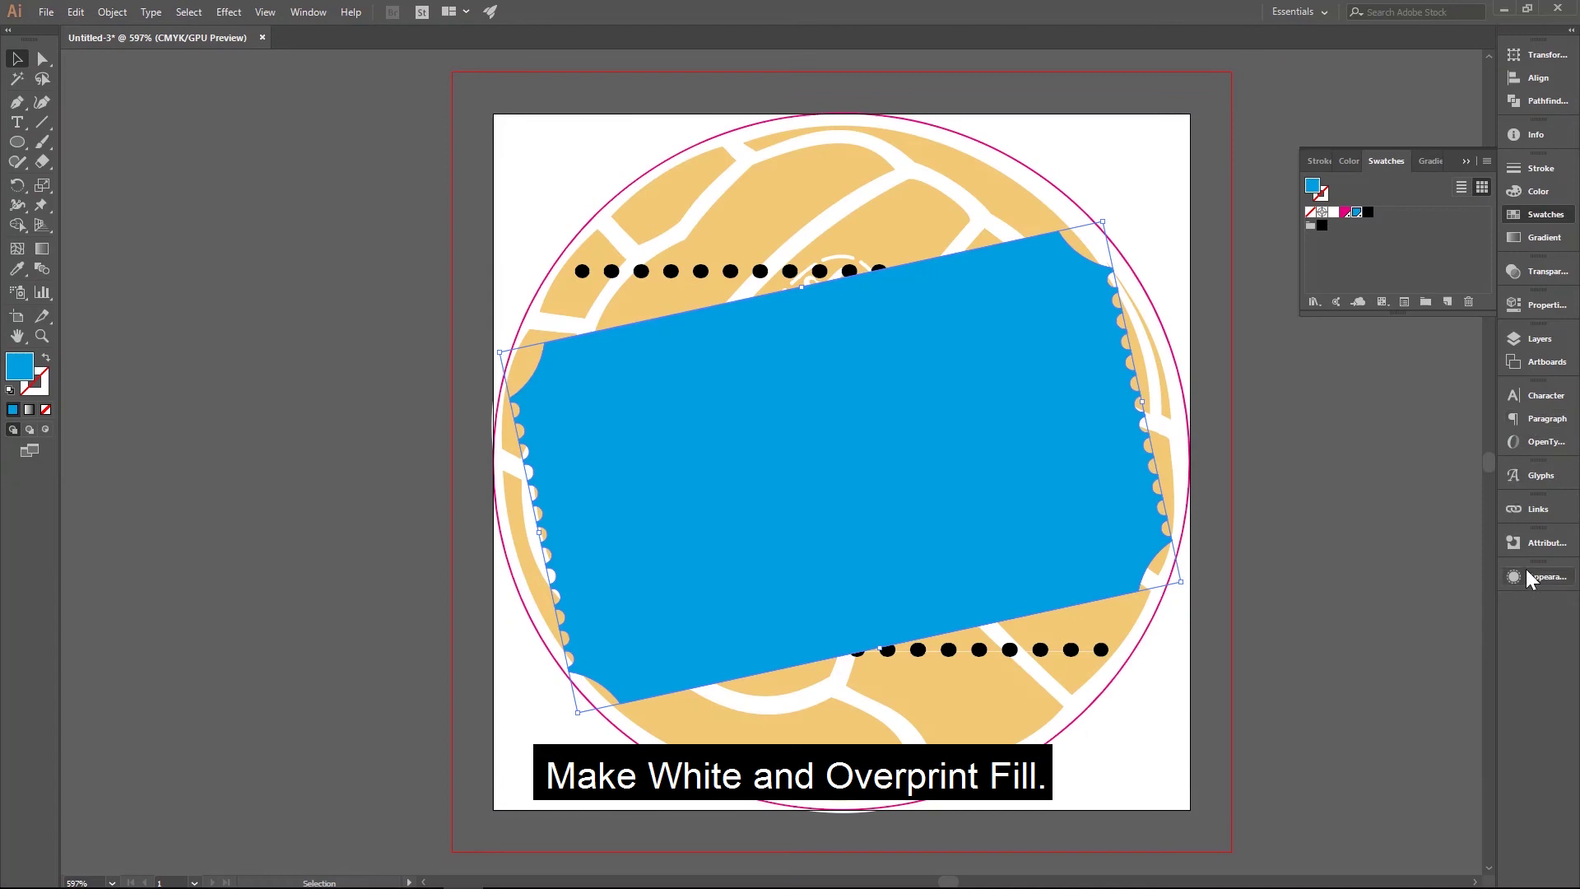
{"action": "left_click", "coordinate": [1540, 550]}
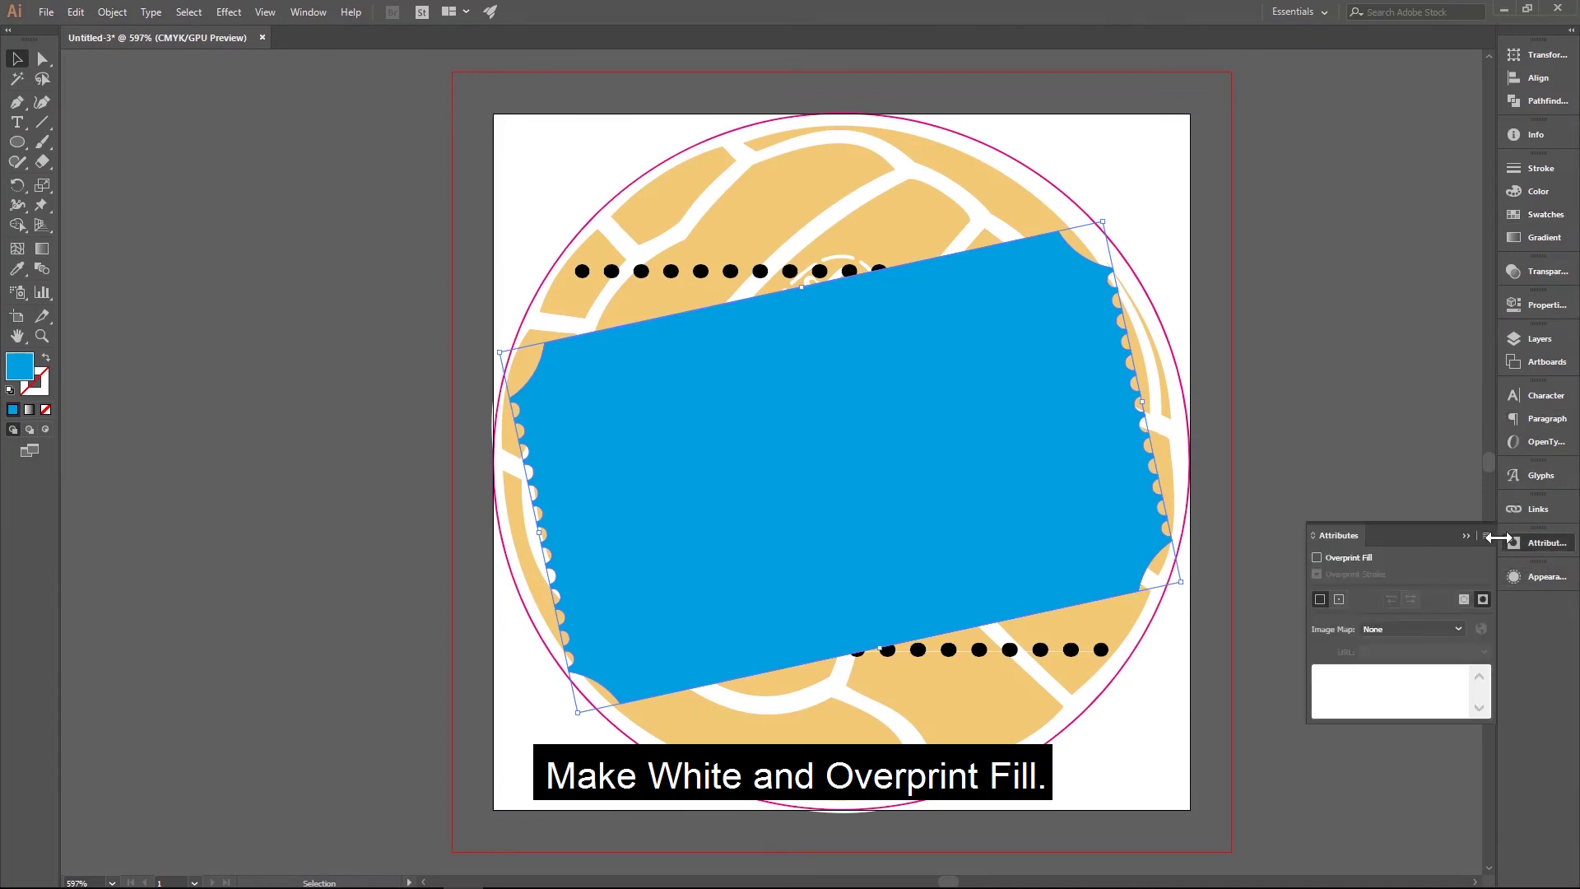
{"action": "left_click", "coordinate": [1344, 556]}
- Review the overprint settings of the circle and ticket shape, then deselect
{"action": "left_click", "coordinate": [1329, 410]}
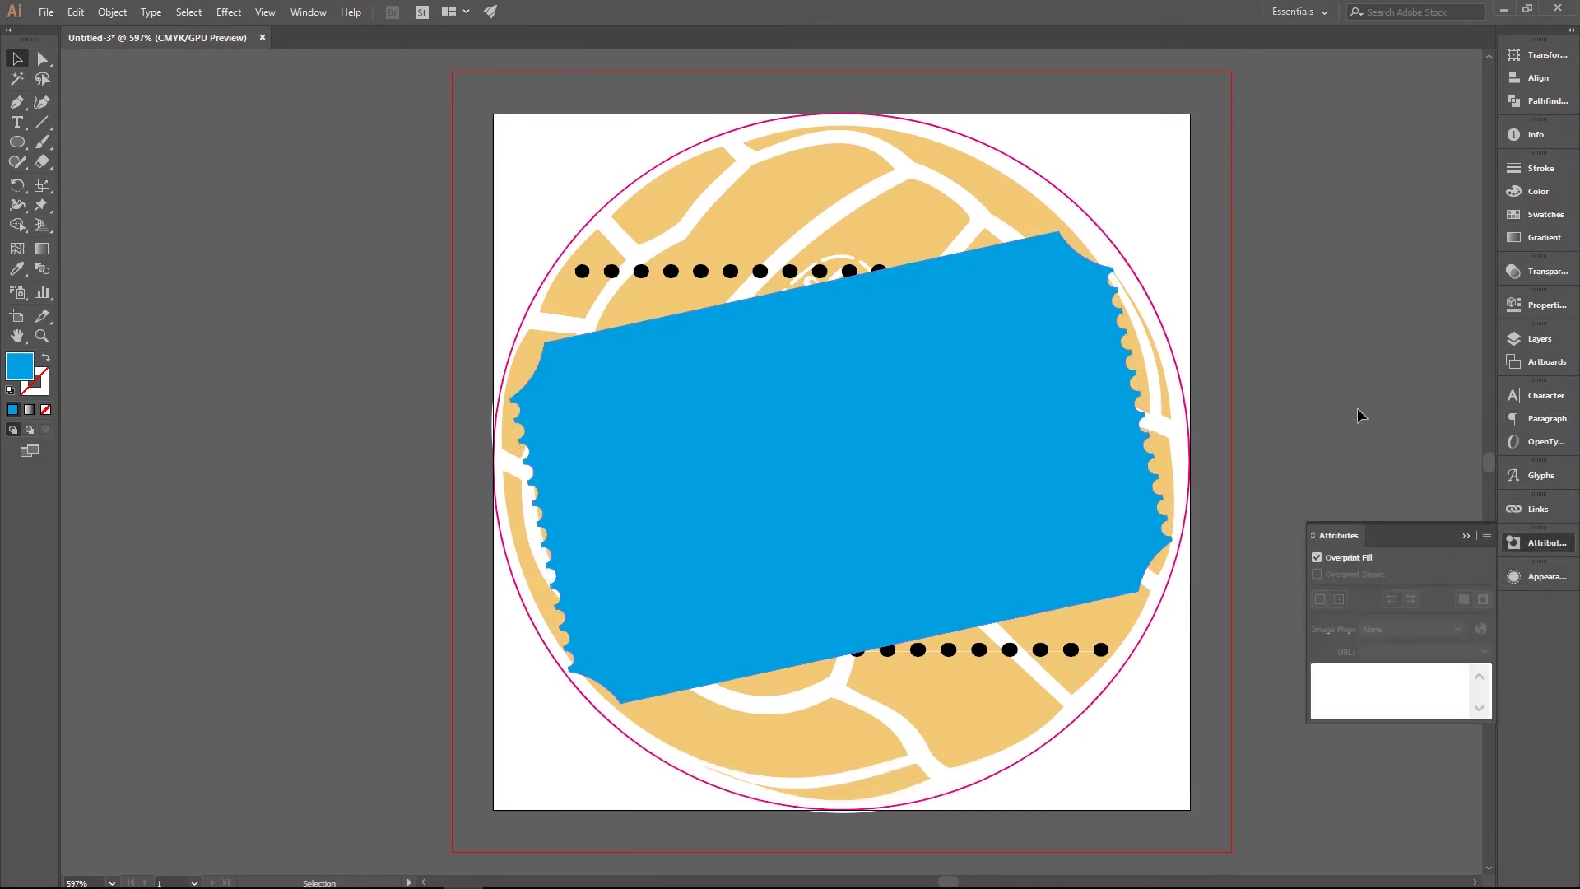
{"action": "left_click", "coordinate": [1098, 230]}
{"action": "left_click", "coordinate": [1028, 387]}
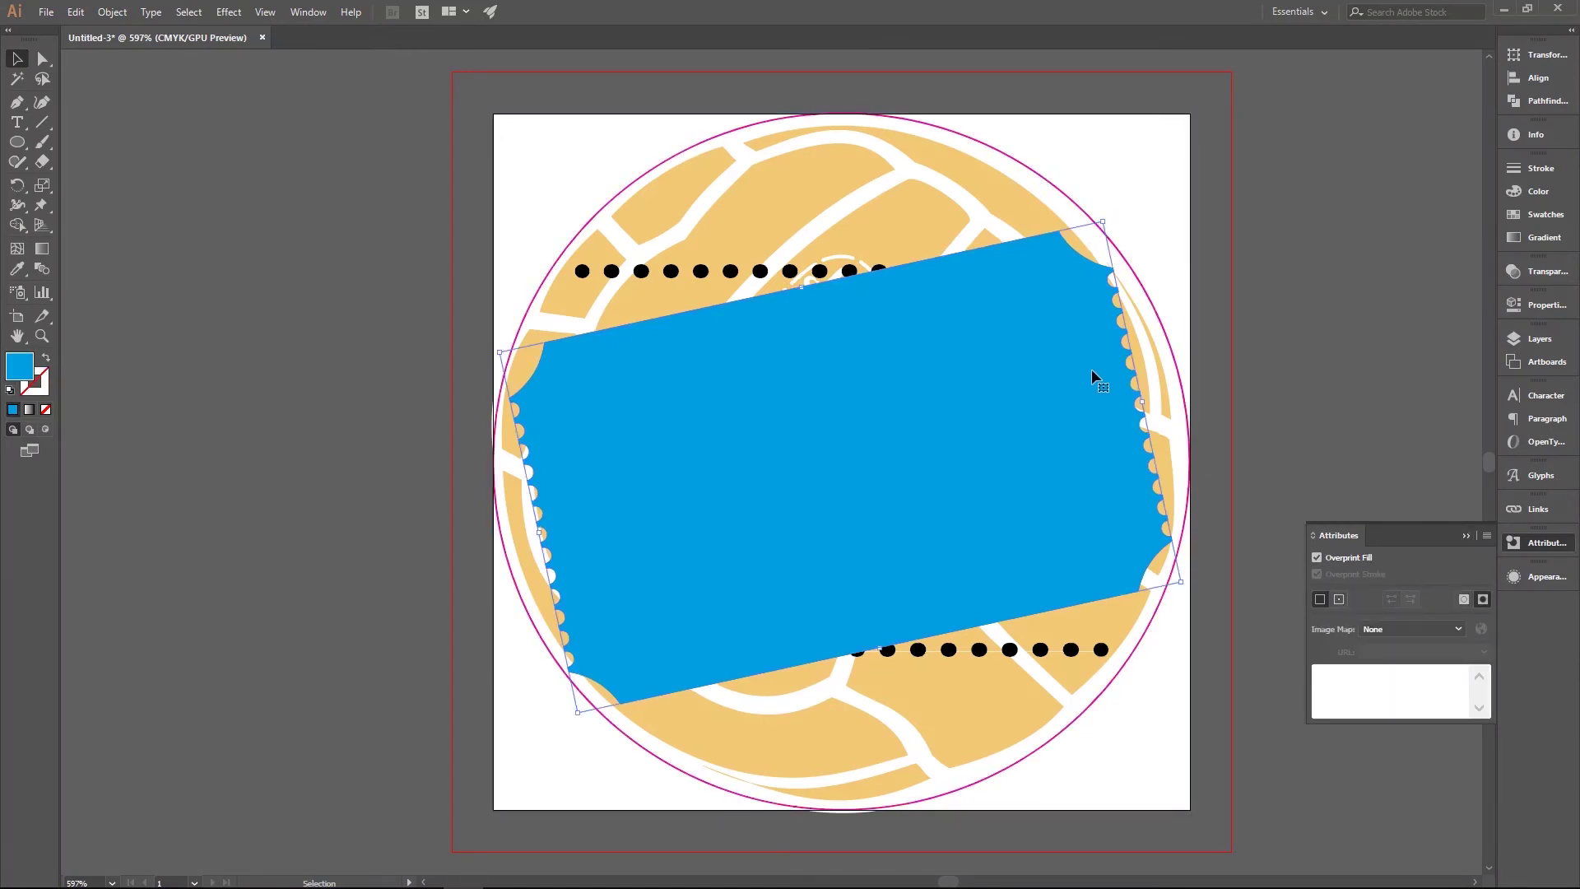
{"action": "left_click", "coordinate": [1418, 279]}
{"action": "left_click", "coordinate": [1538, 217]}
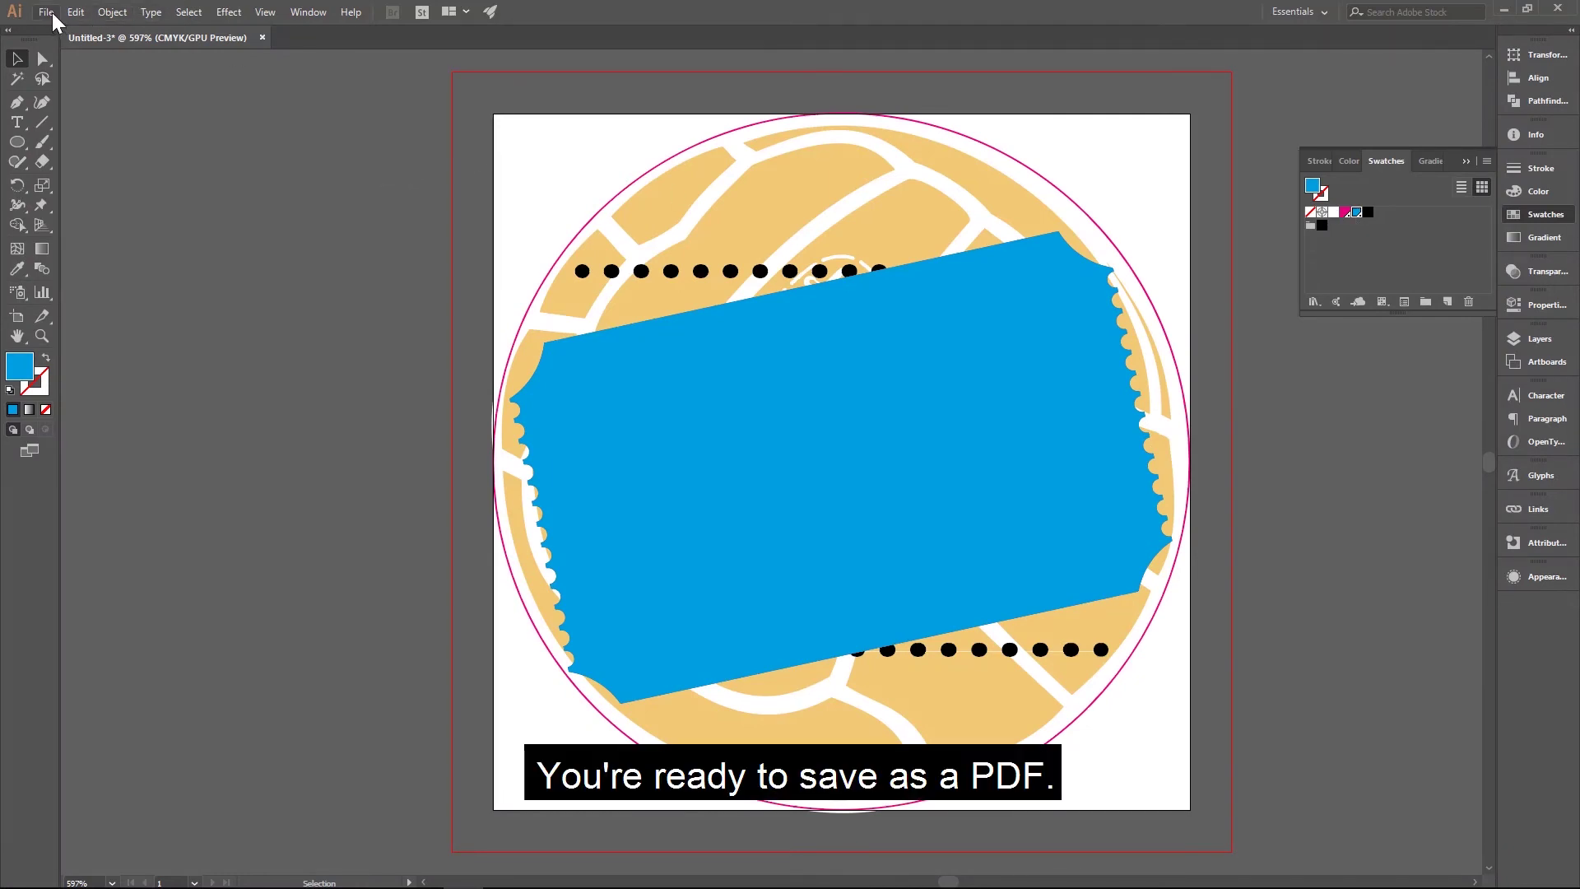
- Save the document as an Adobe PDF named Metallic Label
{"action": "left_click", "coordinate": [52, 12]}
{"action": "left_click", "coordinate": [61, 218]}
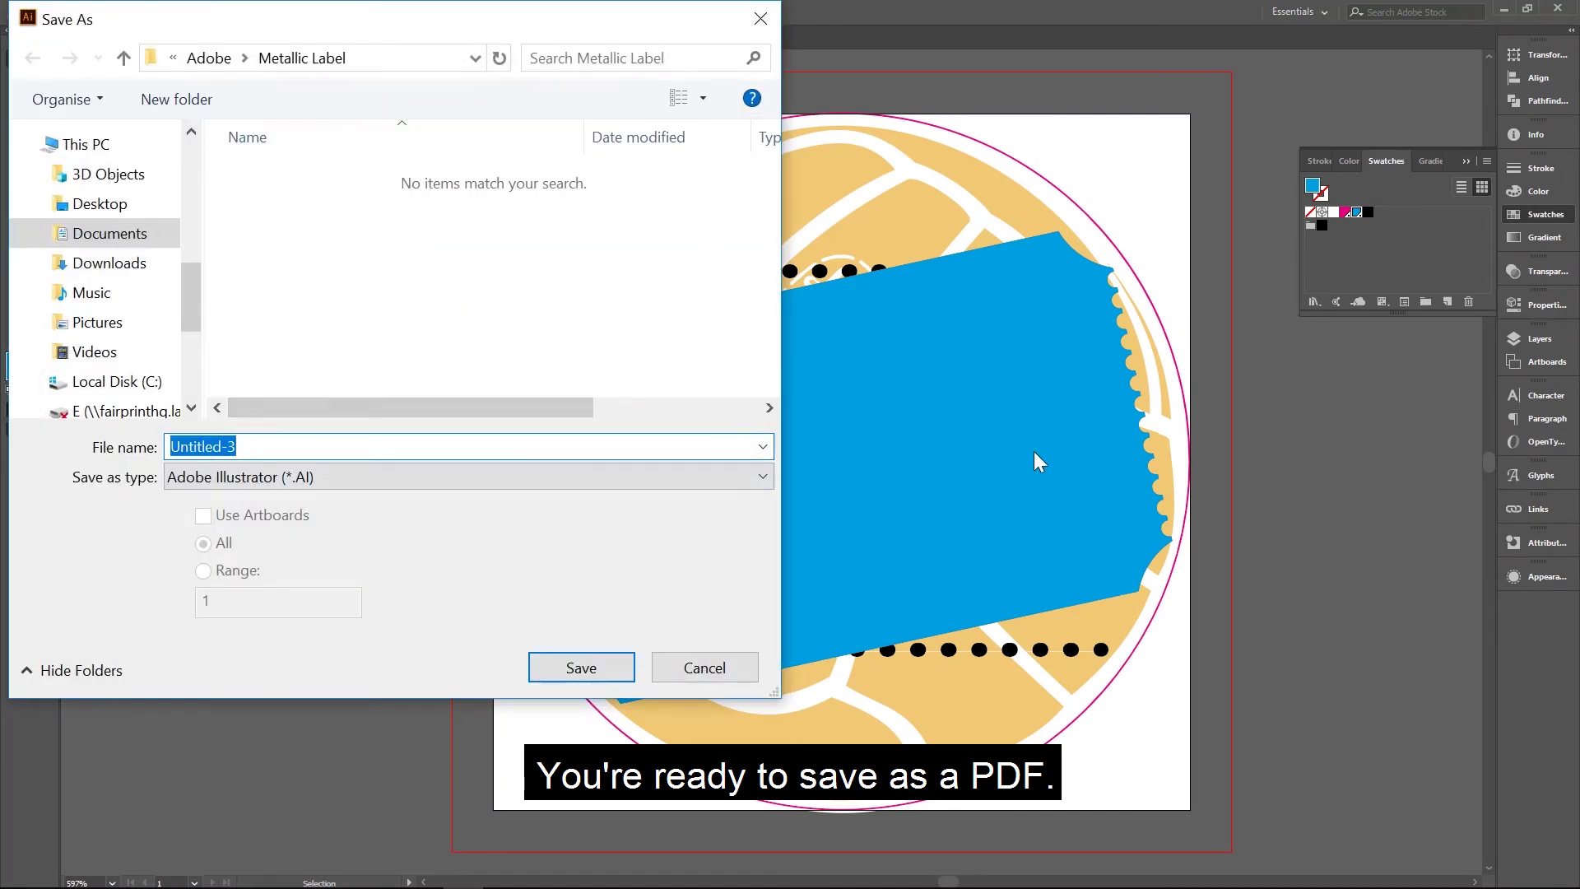
{"action": "type", "text": "Metallic "}
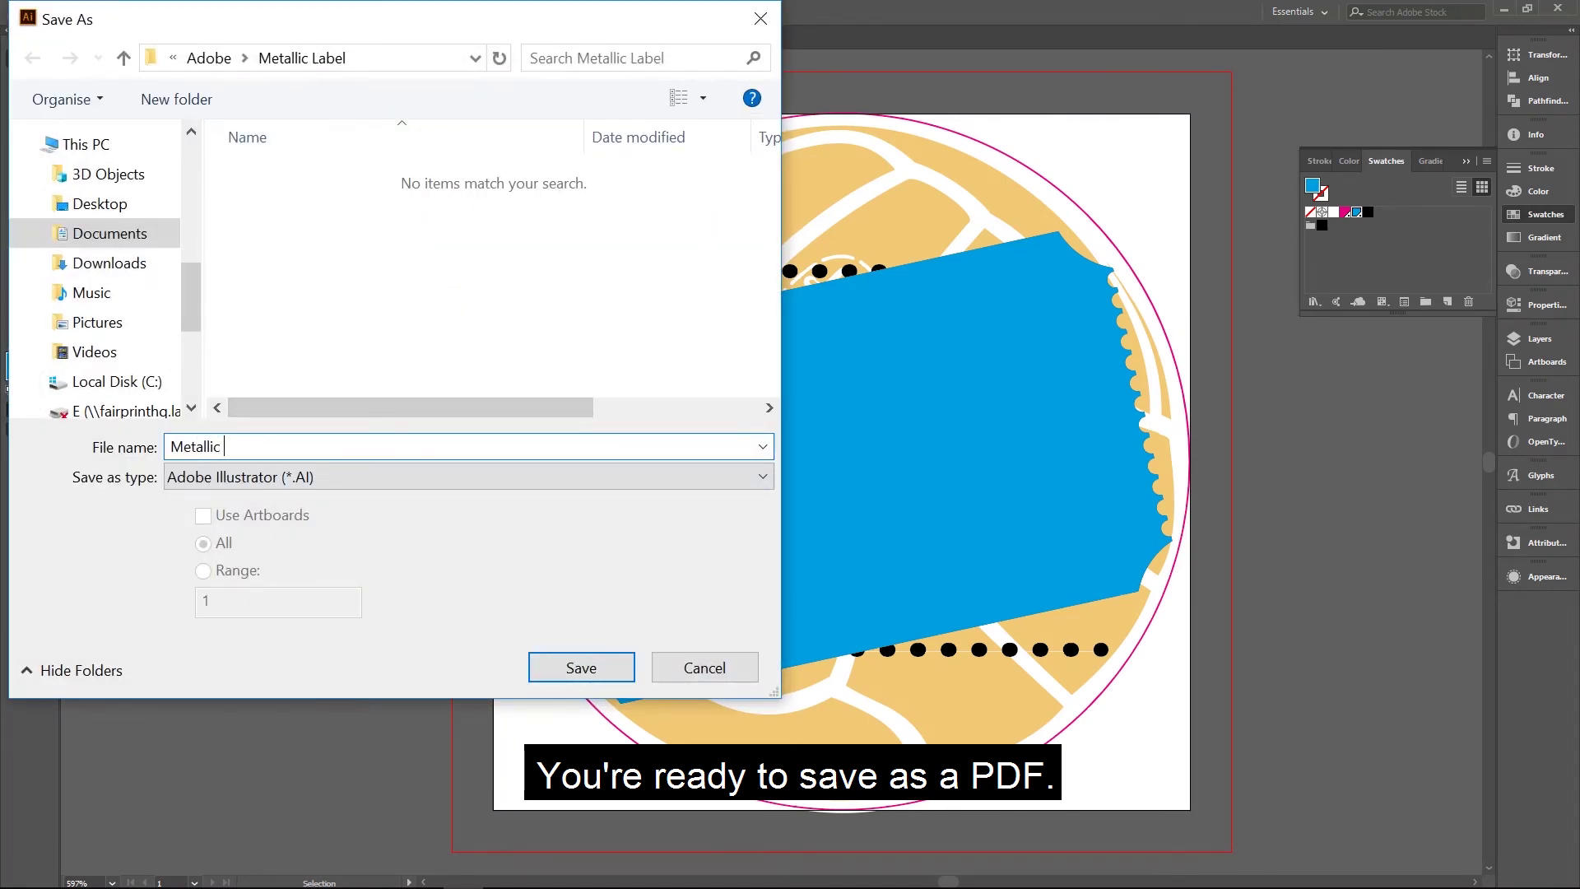
{"action": "type", "text": "La bel"}
{"action": "key", "text": "BackSpace"}
{"action": "key", "text": "BackSpace"}
{"action": "left_click", "coordinate": [403, 475]}
{"action": "left_click", "coordinate": [347, 517]}
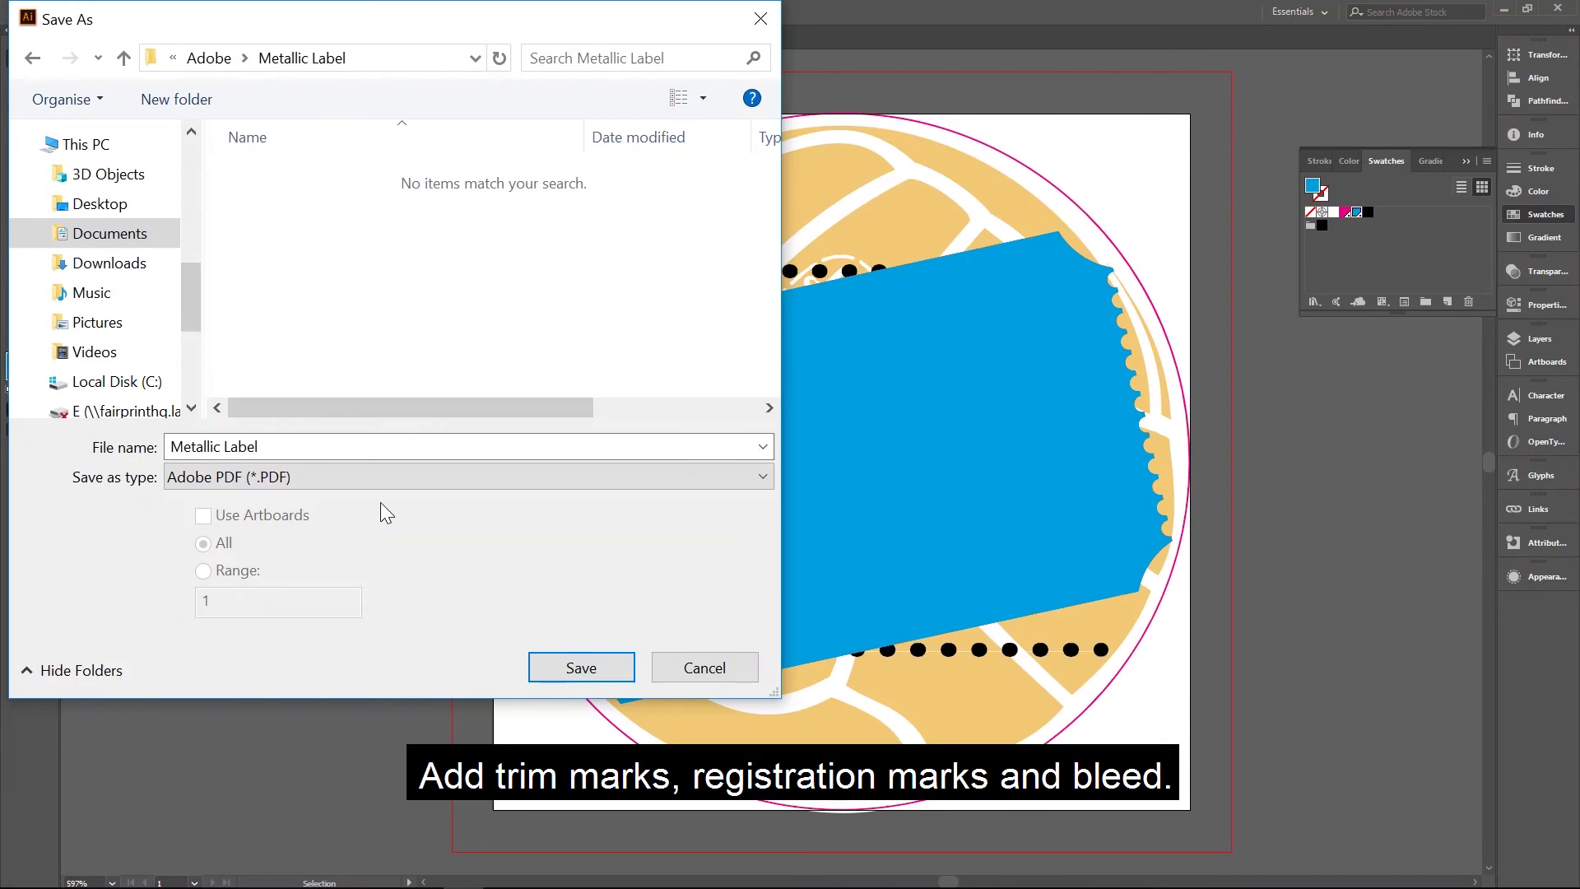
{"action": "left_click", "coordinate": [569, 668]}
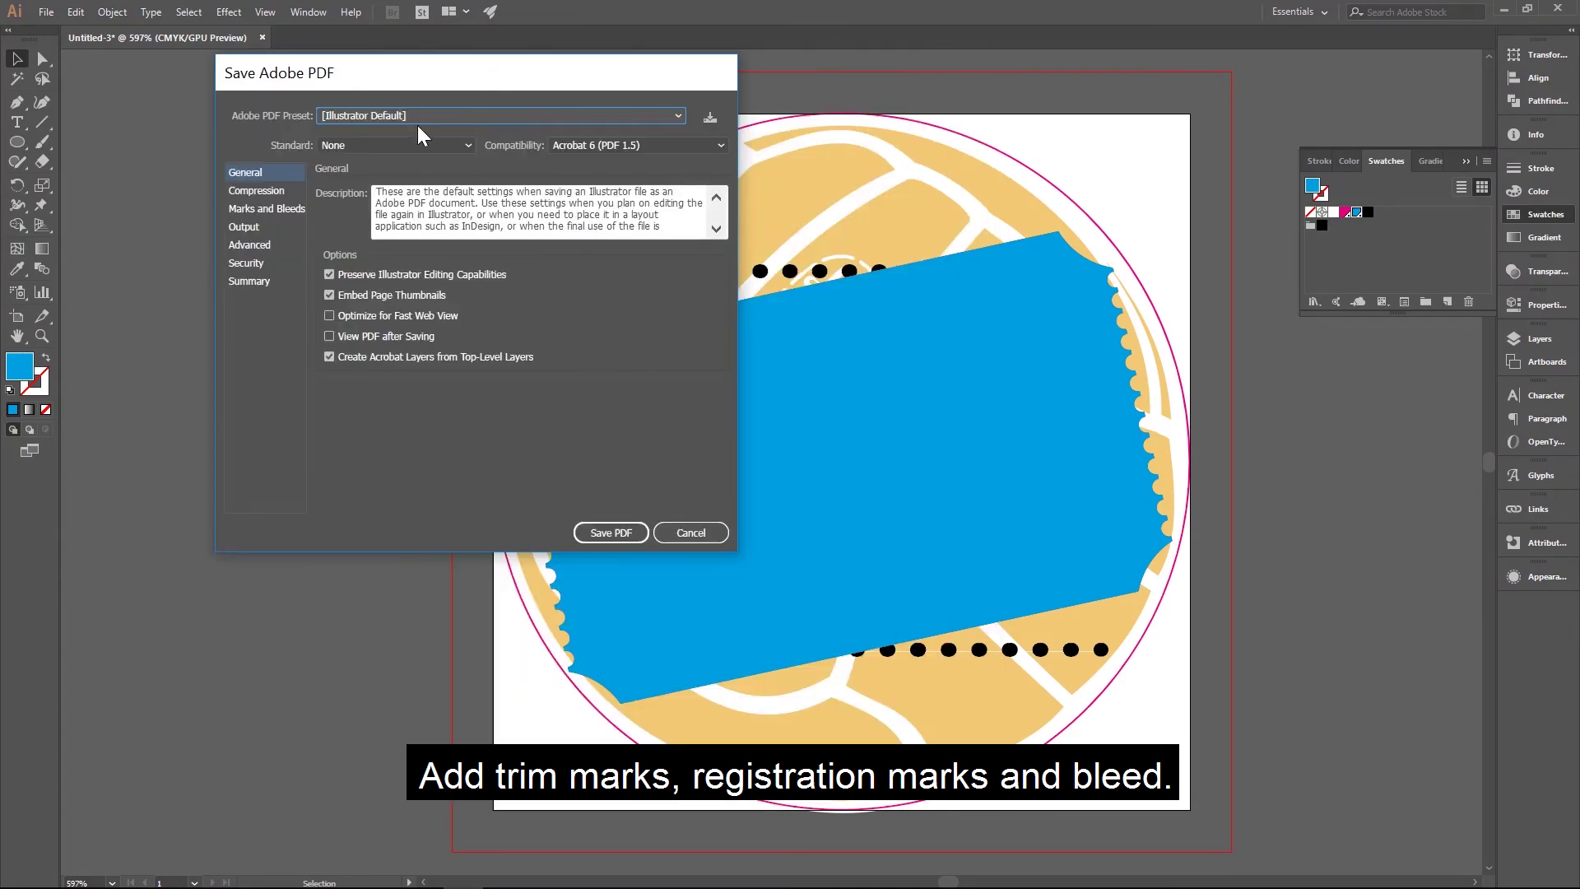
- Include trim marks and registration marks in the PDF's Marks and Bleeds
{"action": "left_click", "coordinate": [267, 208]}
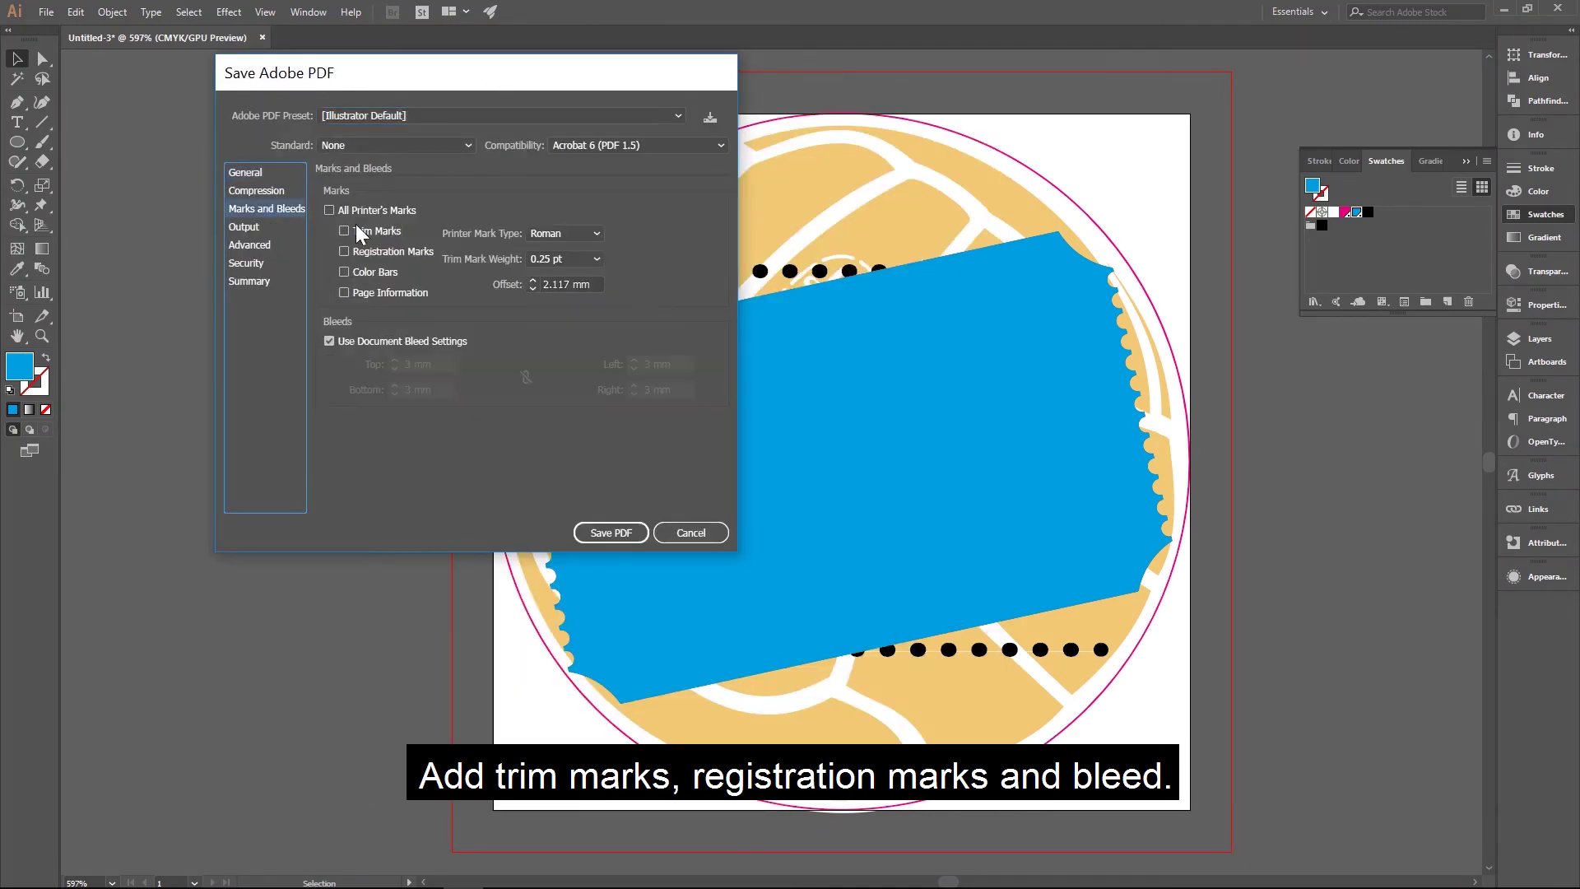
{"action": "left_click", "coordinate": [360, 231]}
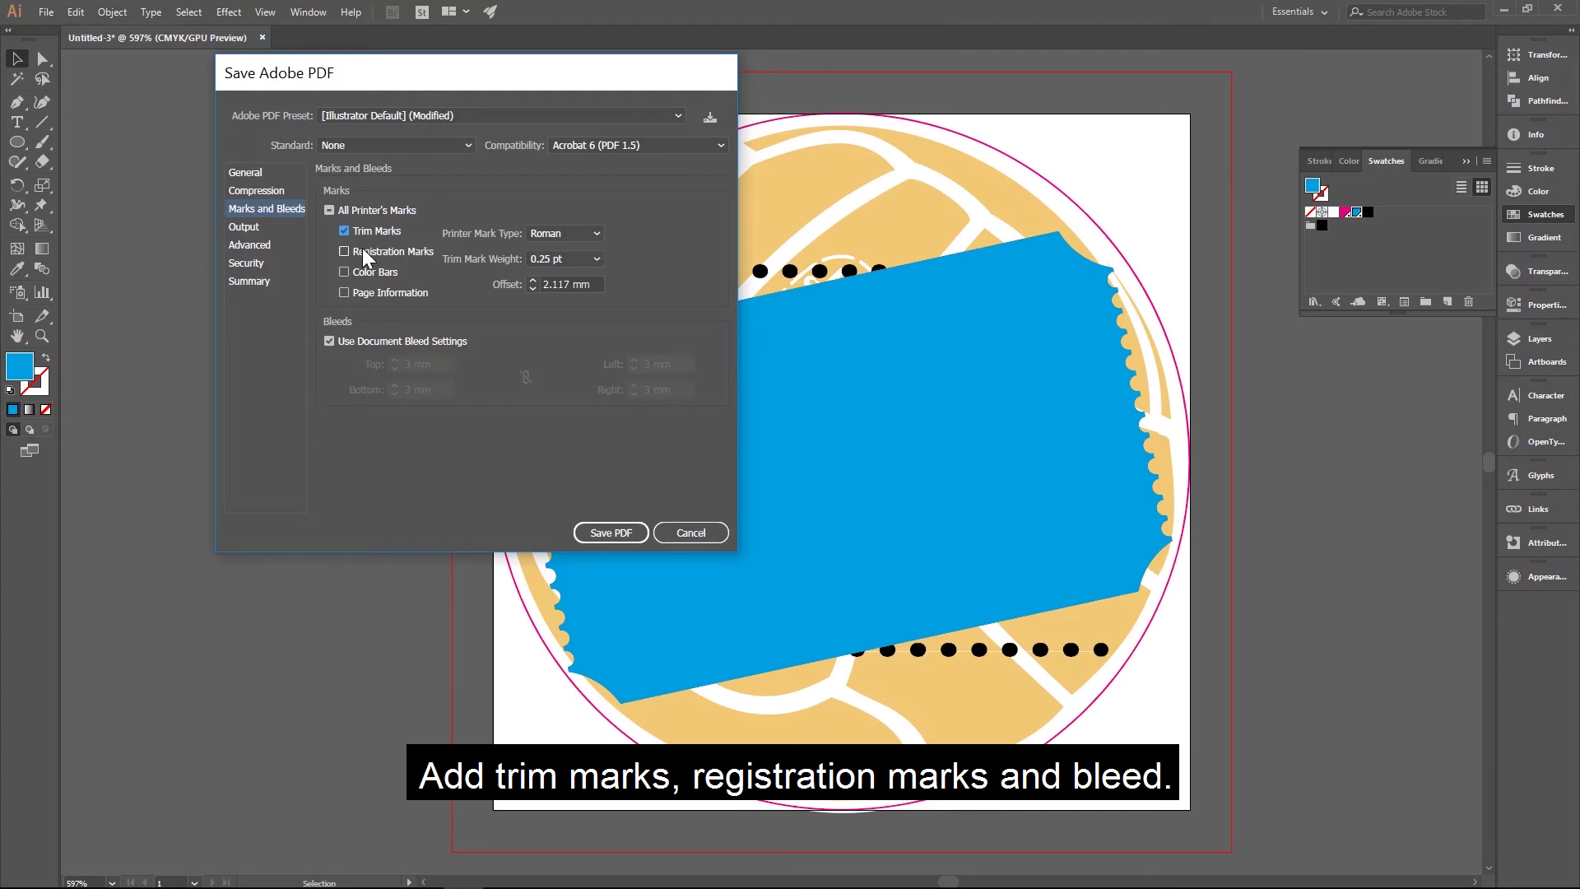
{"action": "left_click", "coordinate": [353, 341]}
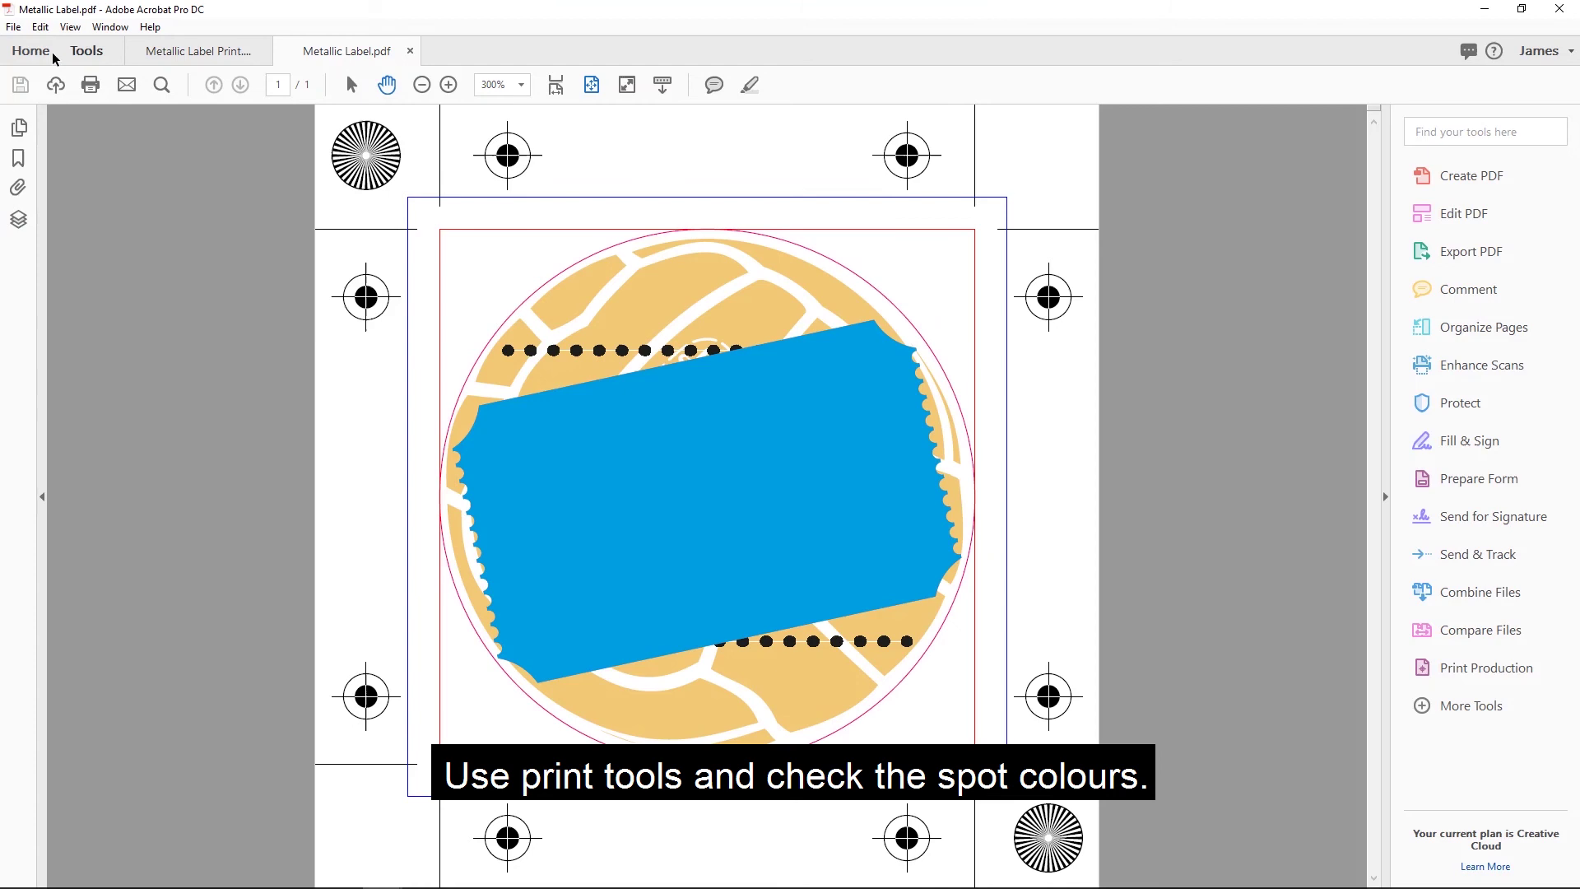
- Bring up Acrobat's Print Production Output Preview beside the label page
{"action": "left_click", "coordinate": [87, 52]}
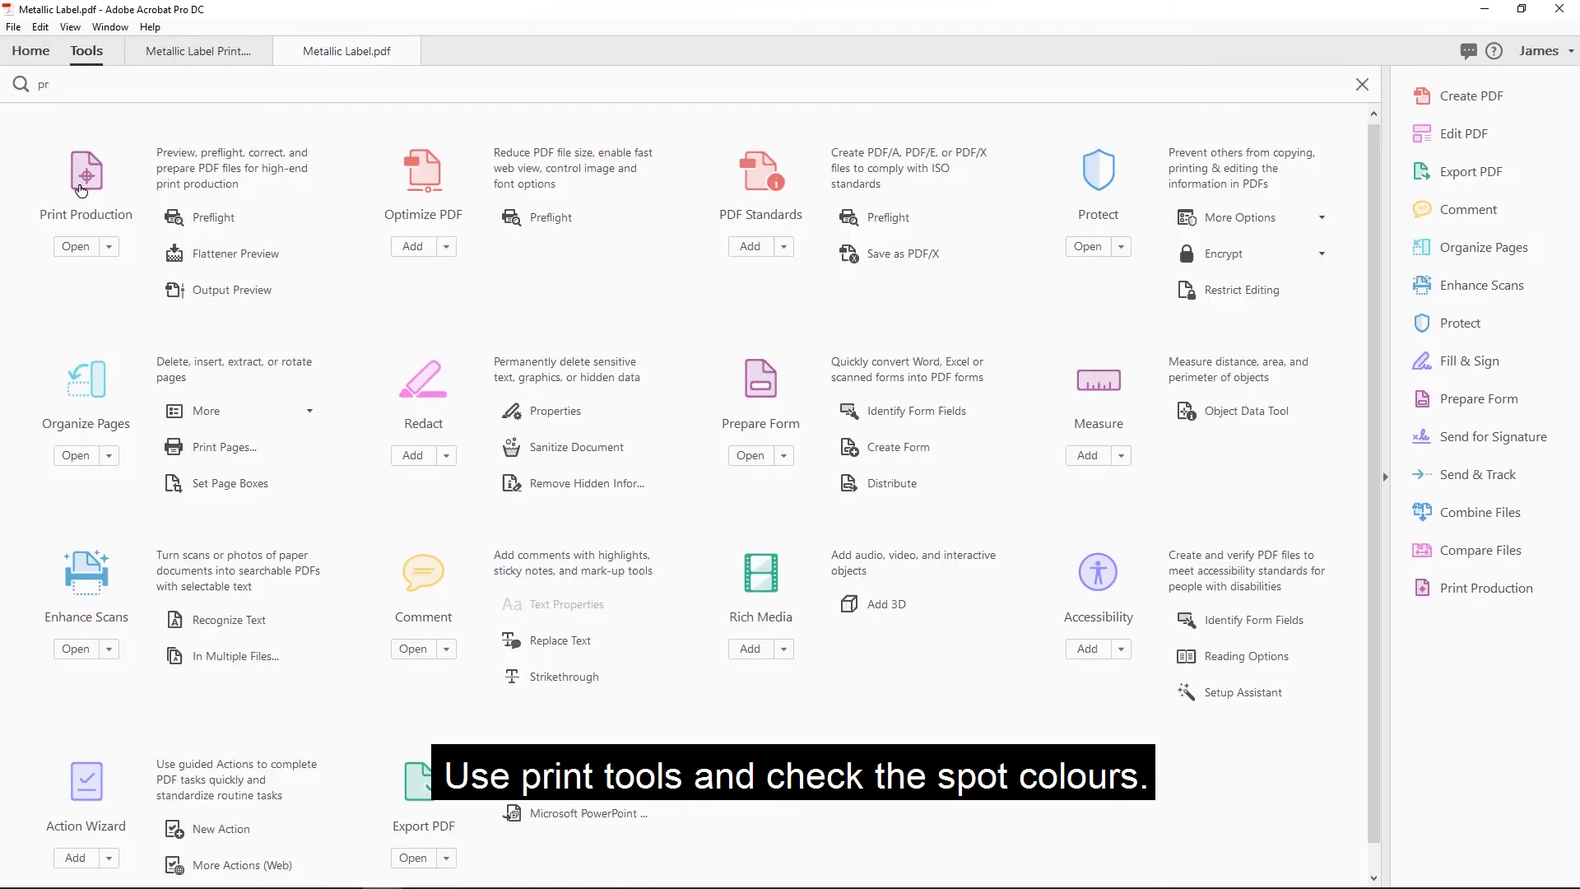
{"action": "left_click", "coordinate": [76, 246]}
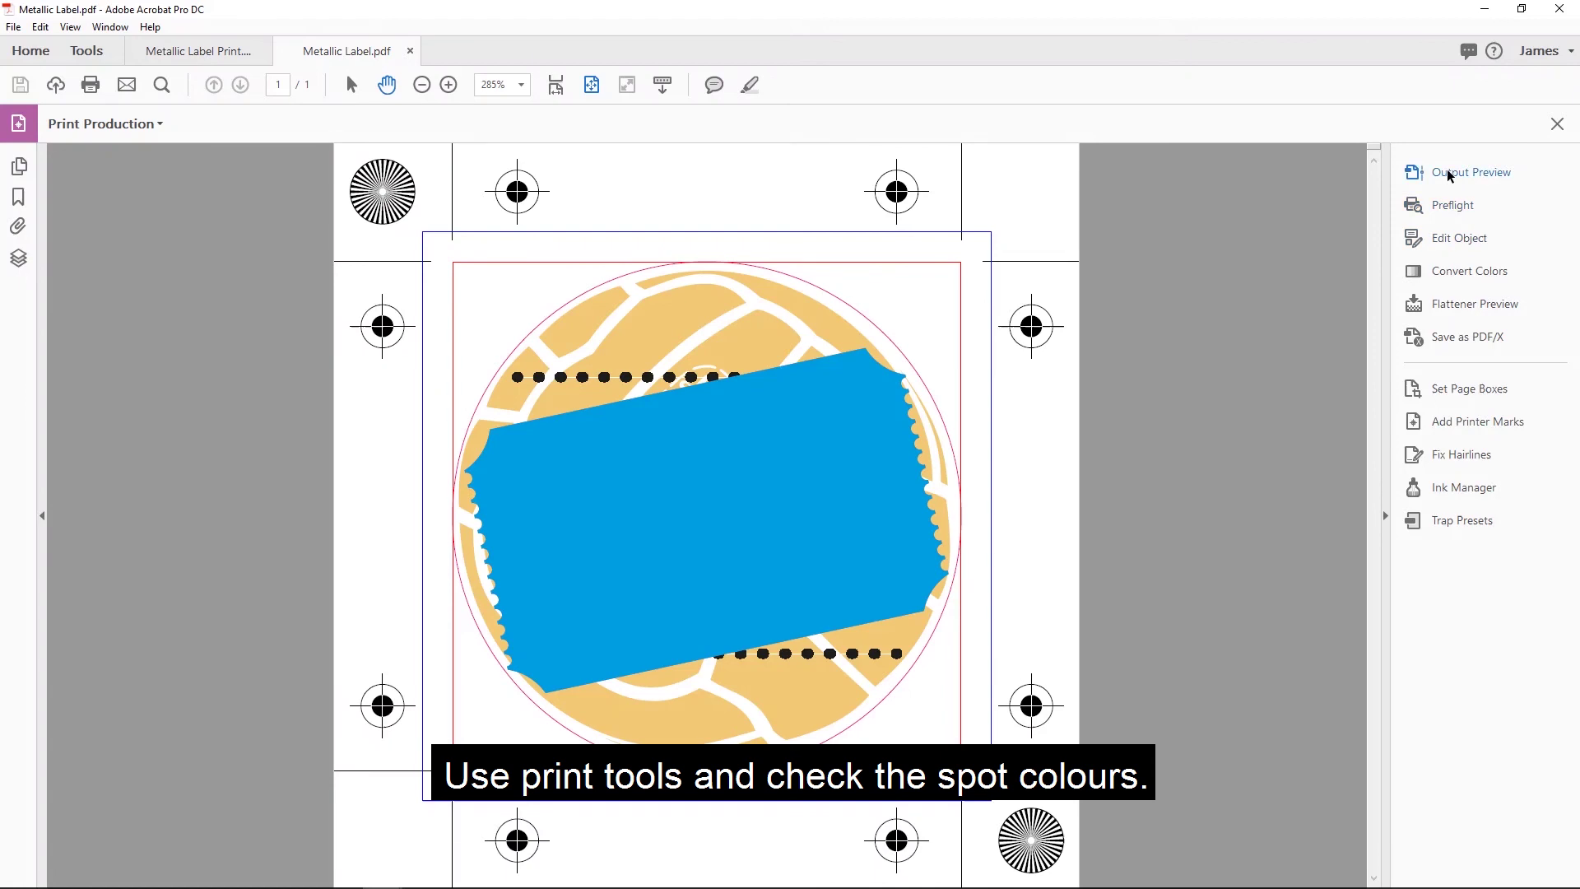
{"action": "left_click", "coordinate": [1451, 172]}
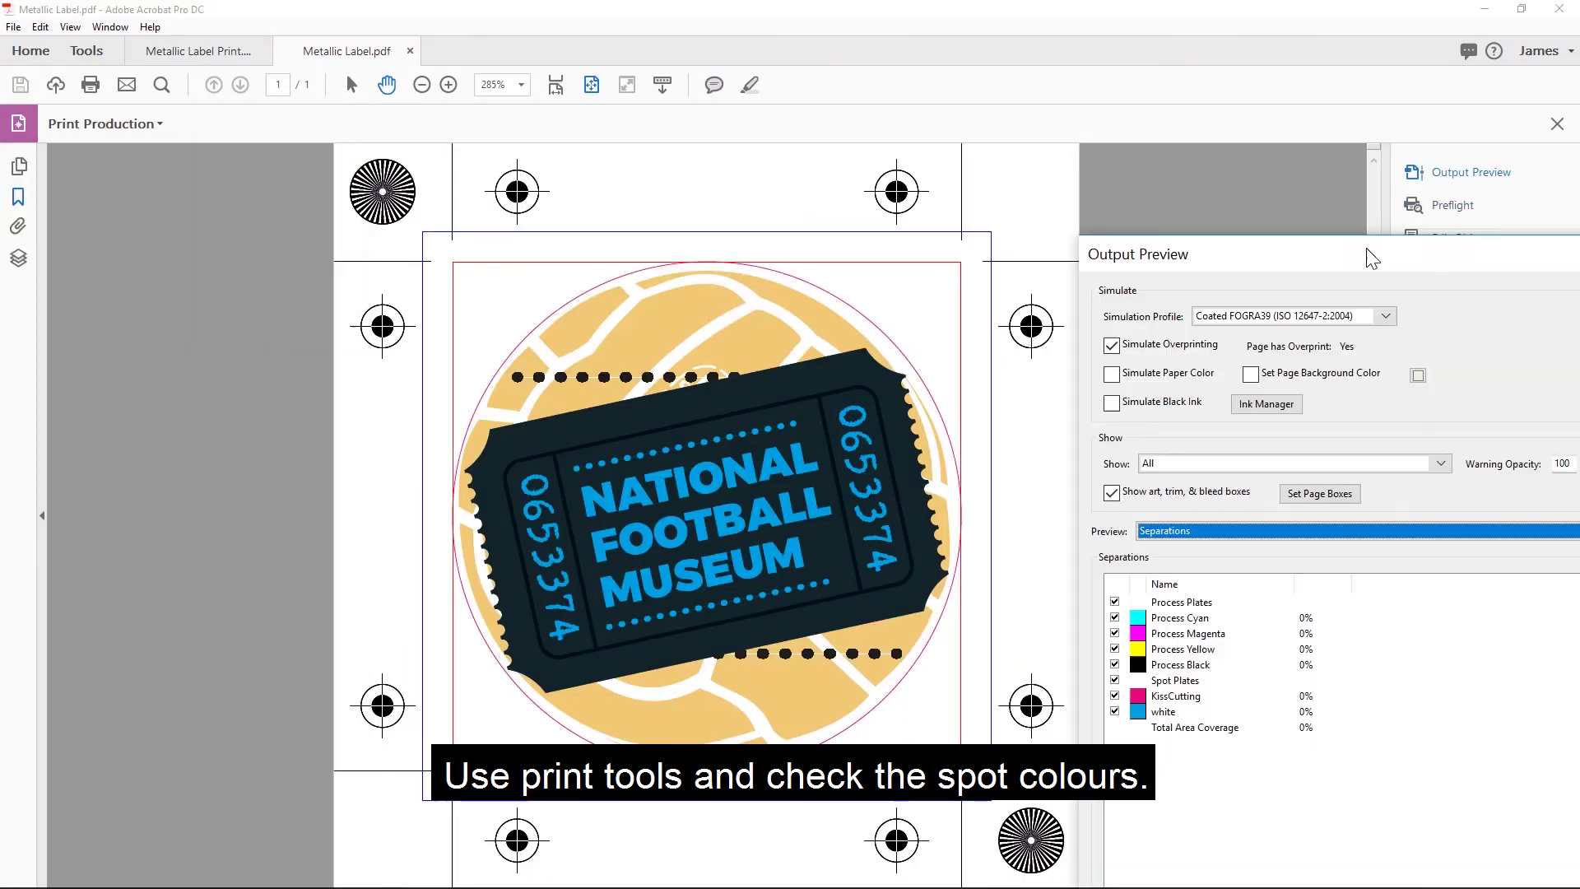
{"action": "left_click_drag", "start_coordinate": [1369, 255], "coordinate": [1287, 184]}
- Inspect the KissCutting and white spot plates in the Separations list
{"action": "left_click", "coordinate": [1041, 618]}
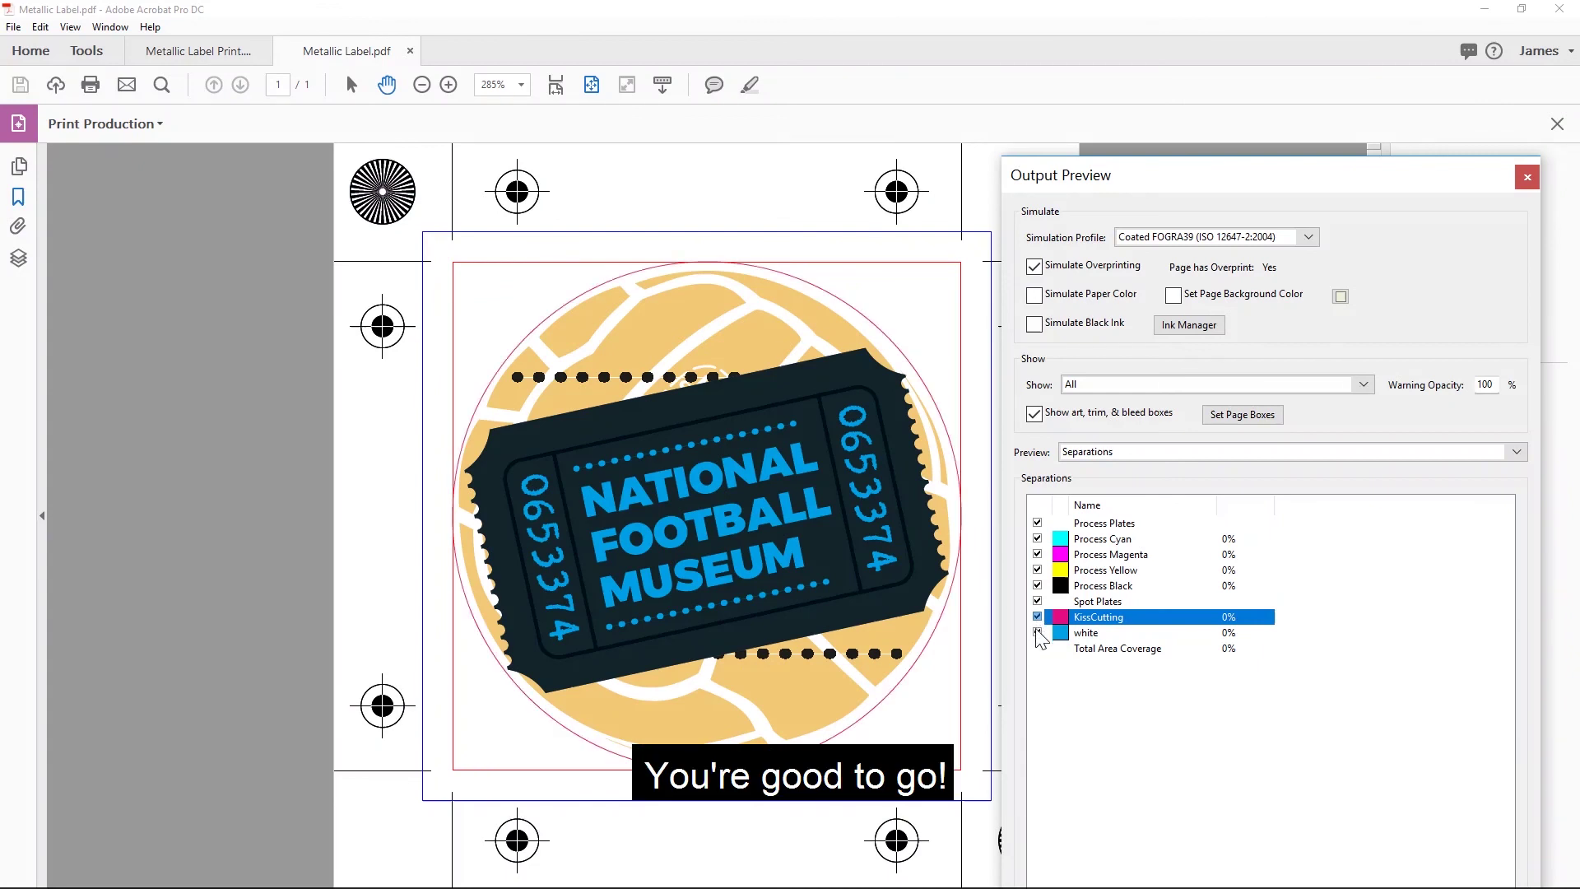
{"action": "left_click", "coordinate": [1038, 633]}
{"action": "left_click", "coordinate": [1038, 634]}
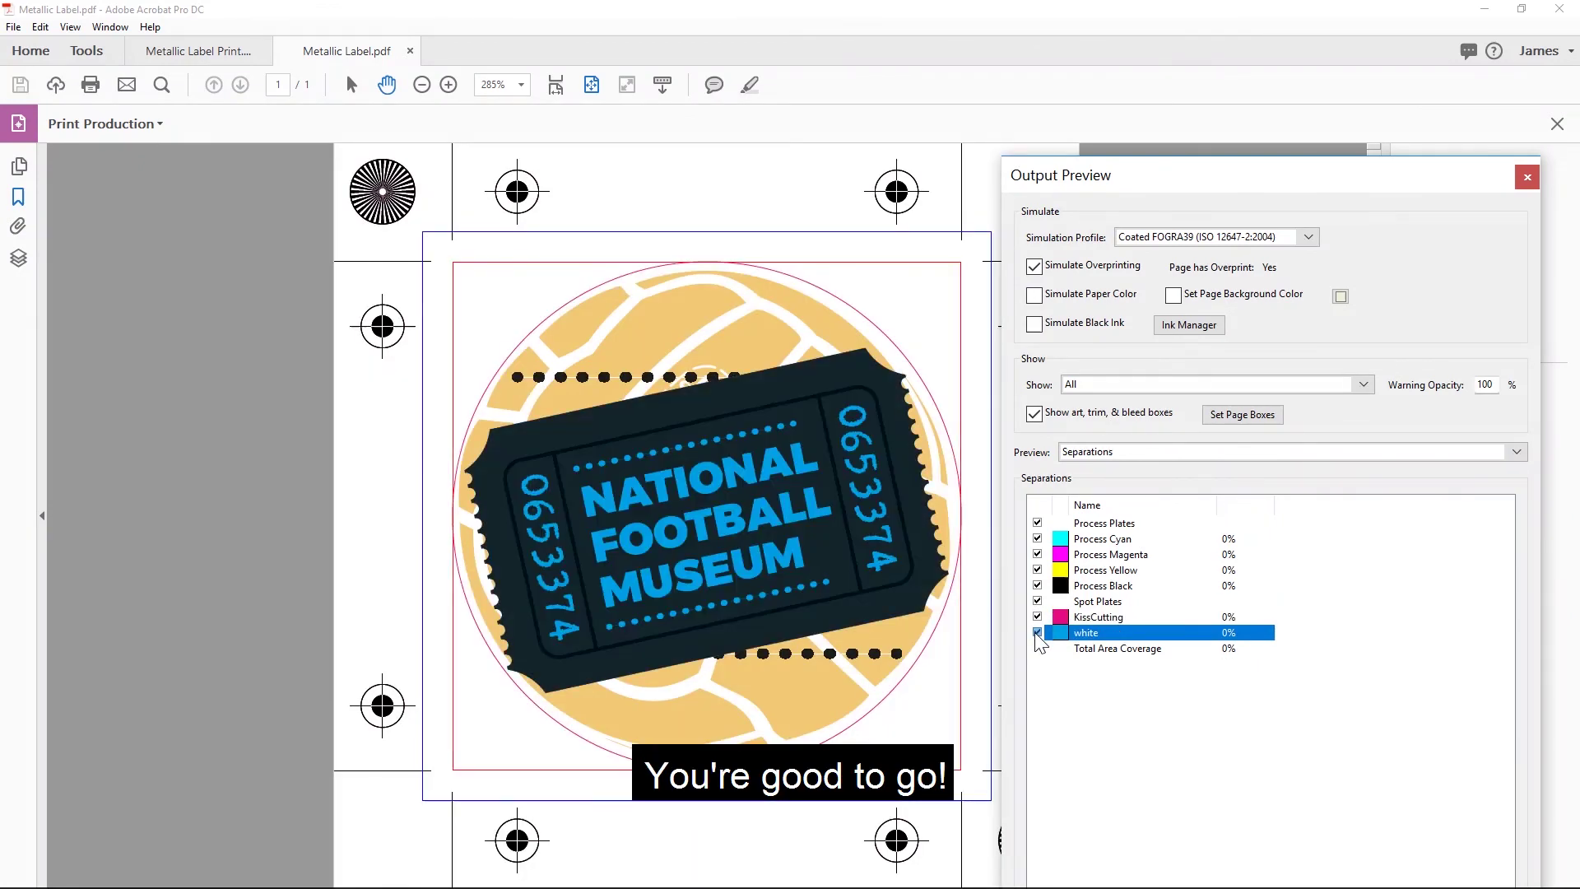